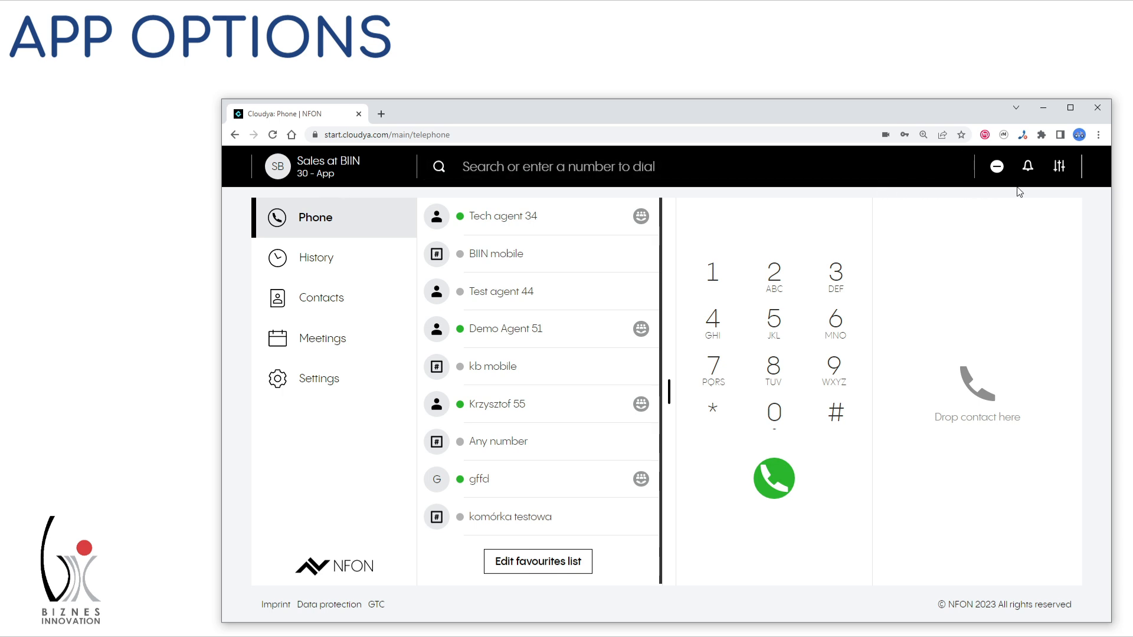
- Review the video camera, audio input and audio output settings and close them without saving
click(1059, 168)
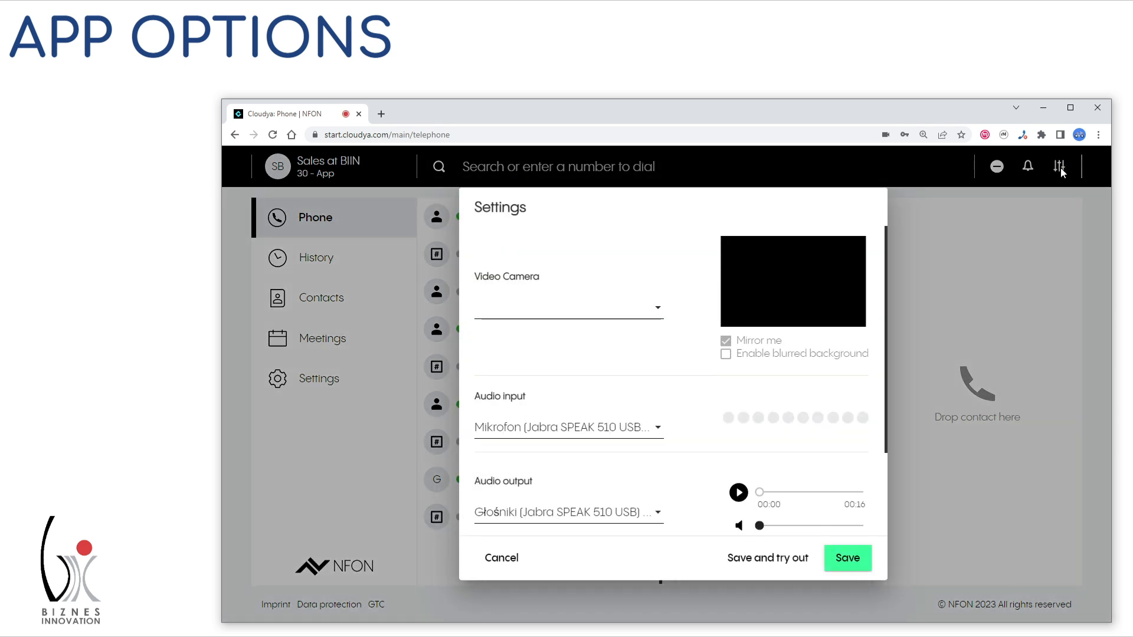
click(499, 559)
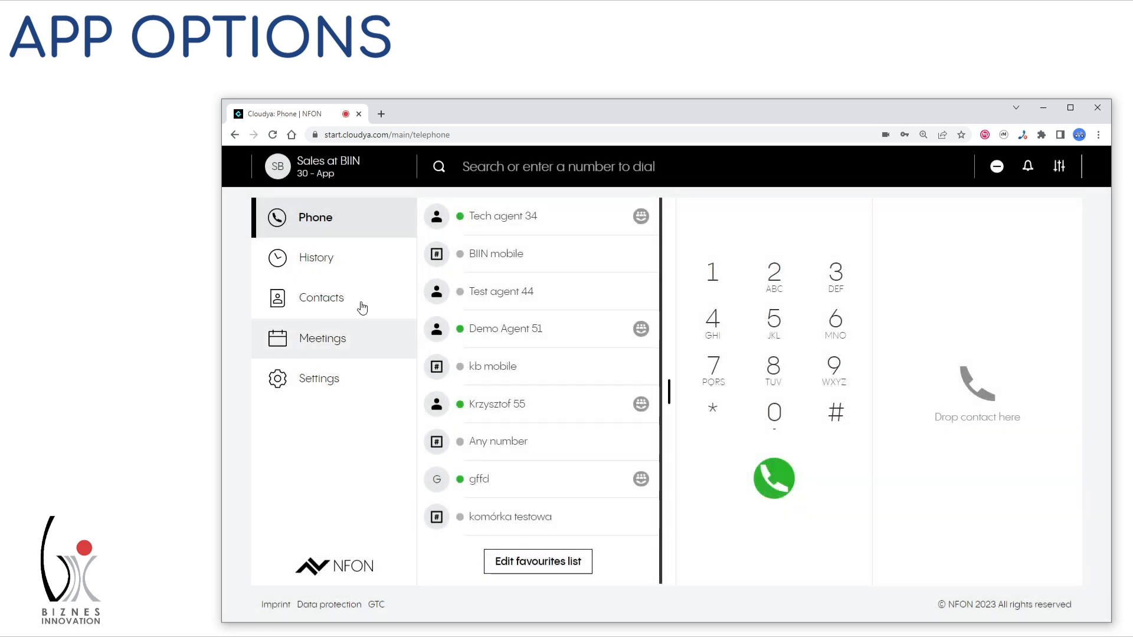
- Review the account's Call with devices, its outbound DDI number range and its external numbers
click(308, 167)
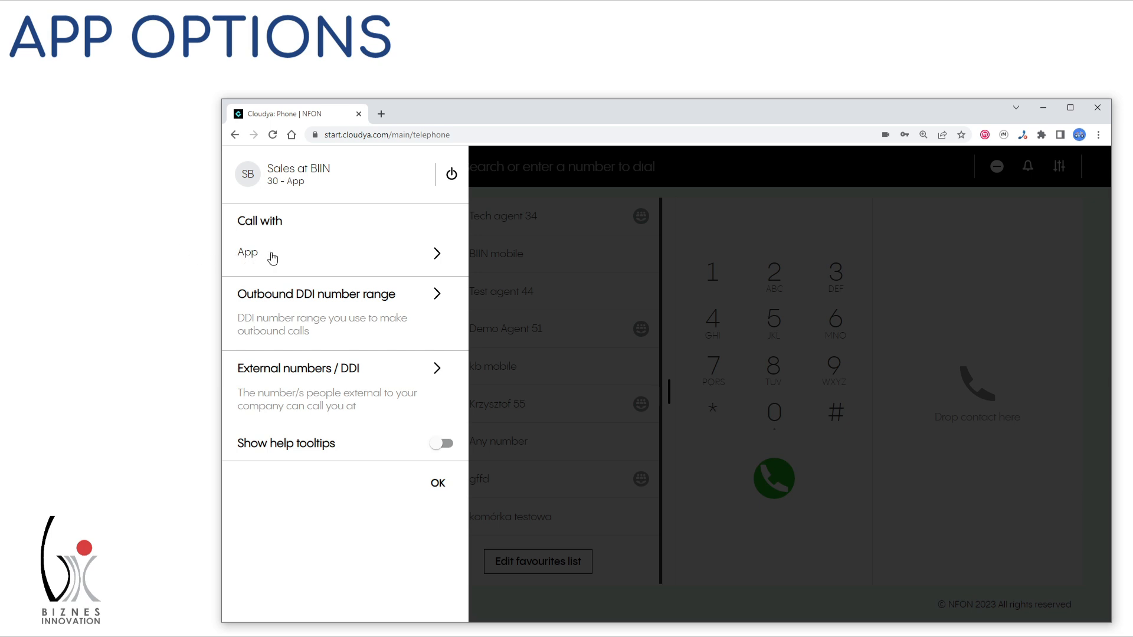
click(308, 255)
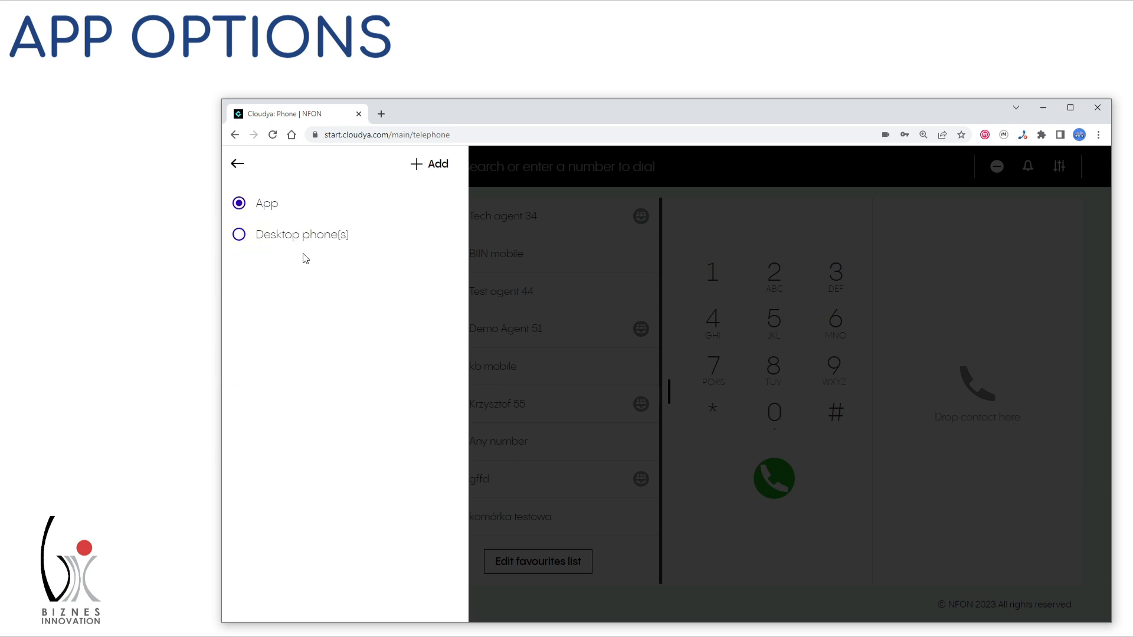
click(234, 167)
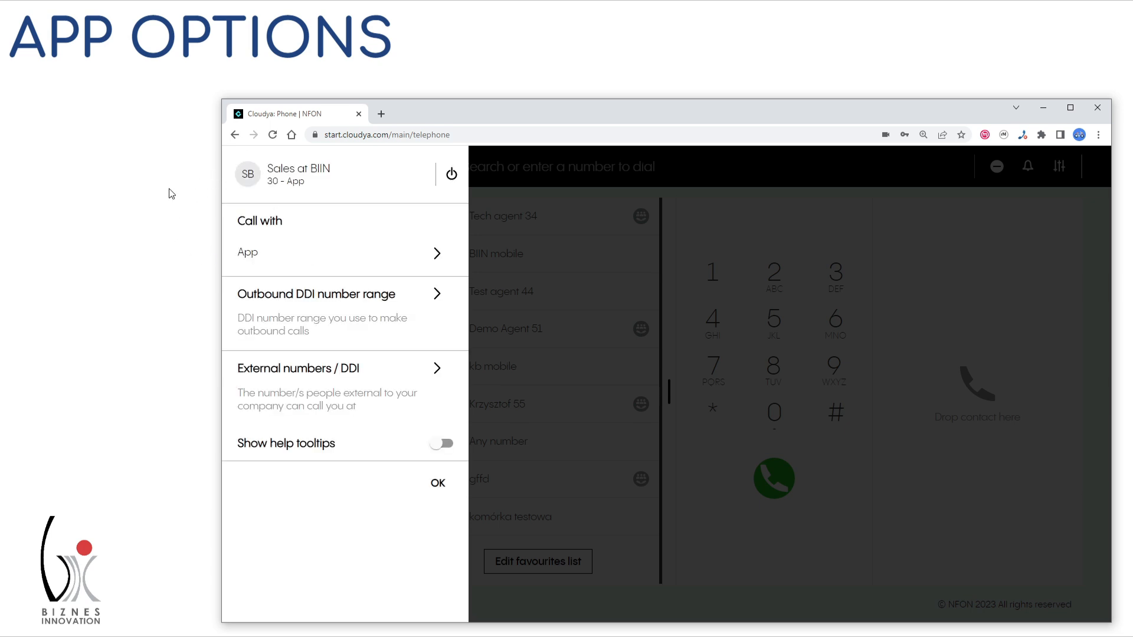
click(341, 297)
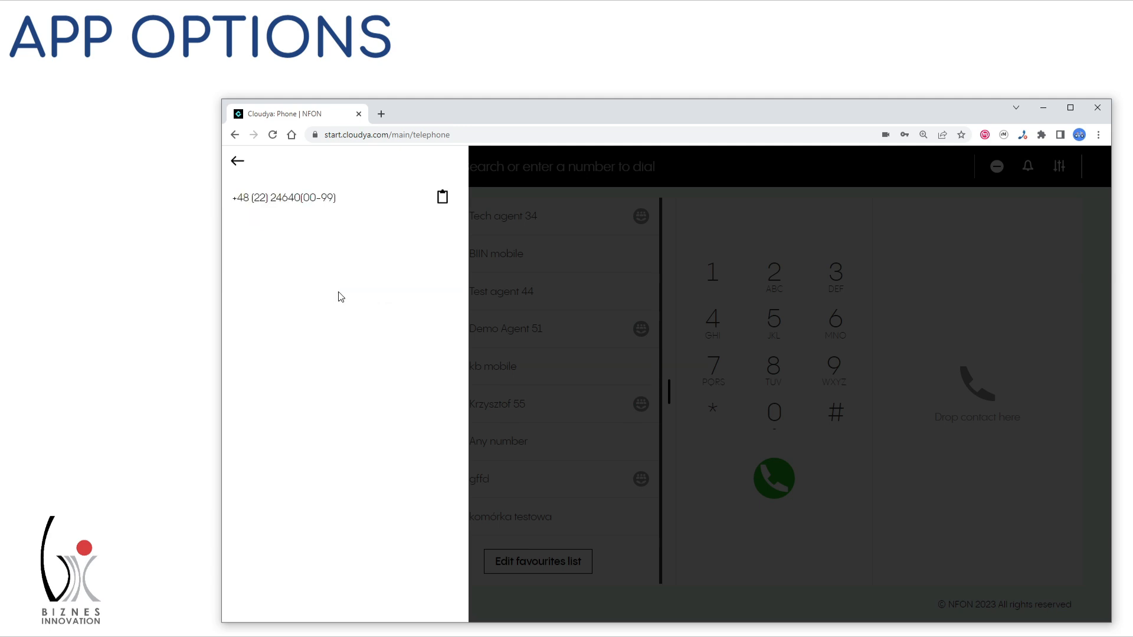
click(237, 160)
click(315, 376)
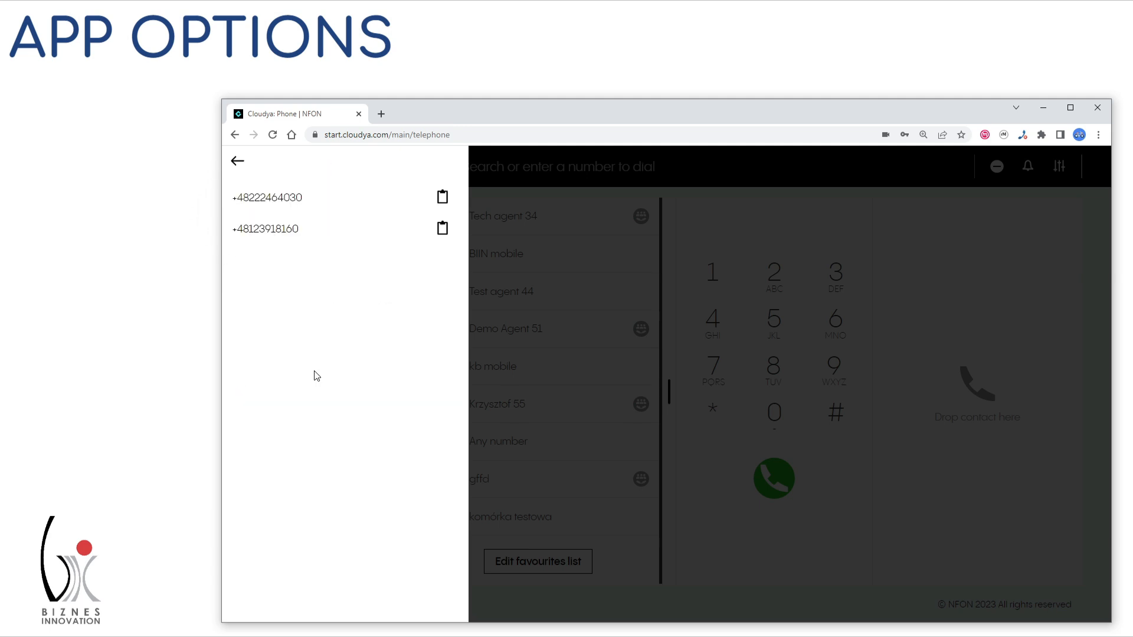
click(236, 163)
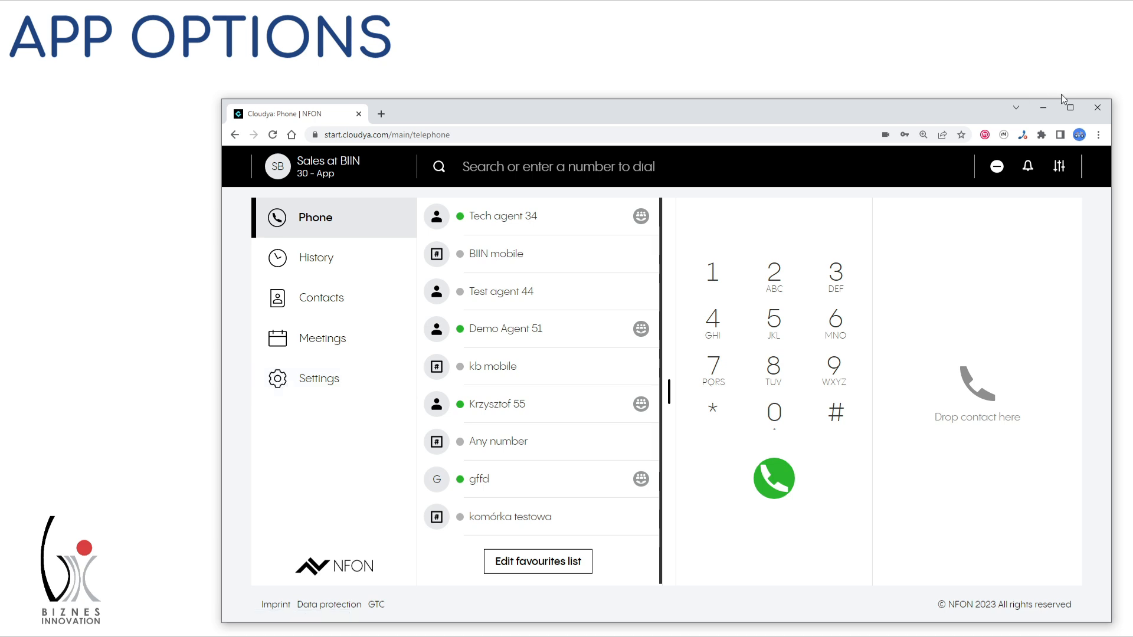
click(996, 171)
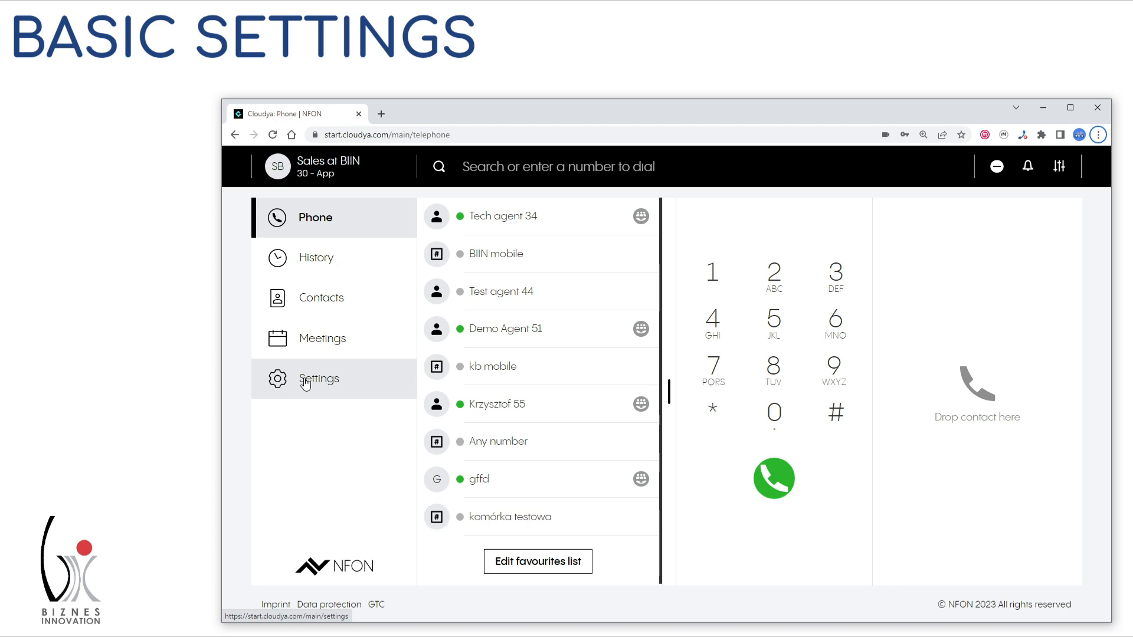
- Open the user settings and check which primary devices are available without changing the selection
click(349, 384)
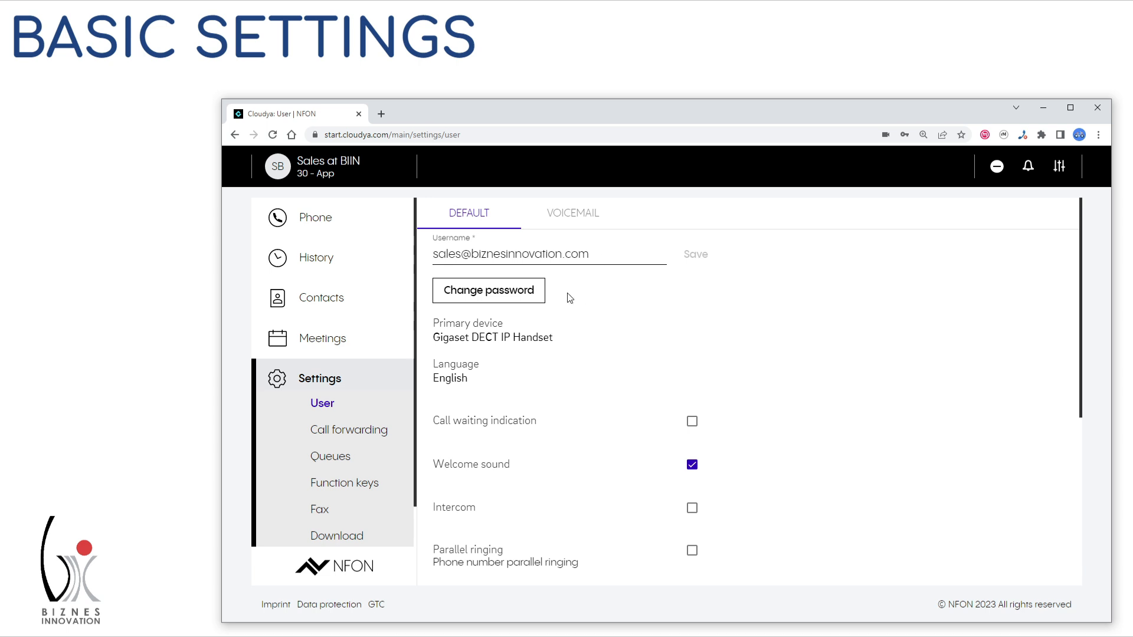
click(537, 341)
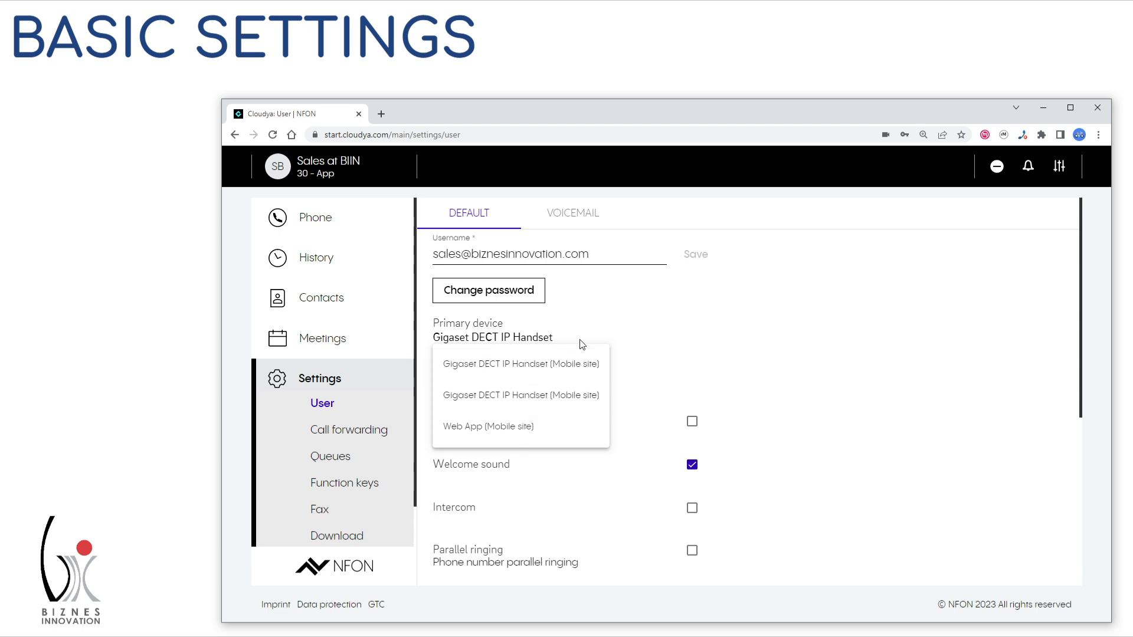
click(630, 345)
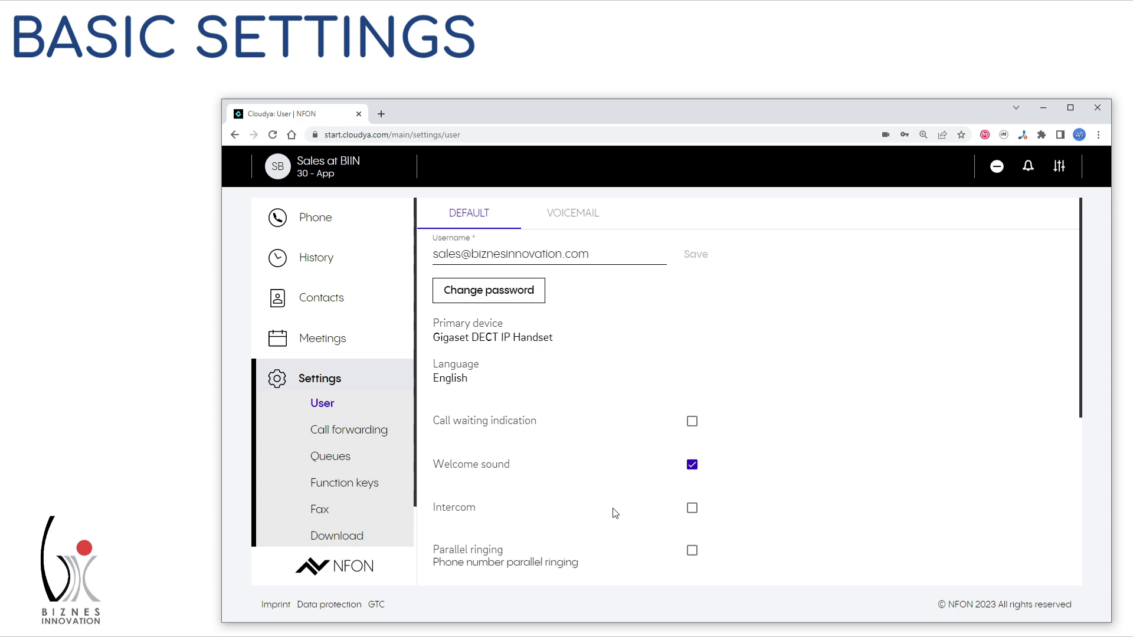
- Enable parallel ringing and assign it to the contact found by searching for extension 55
scroll(615, 513, down, 4)
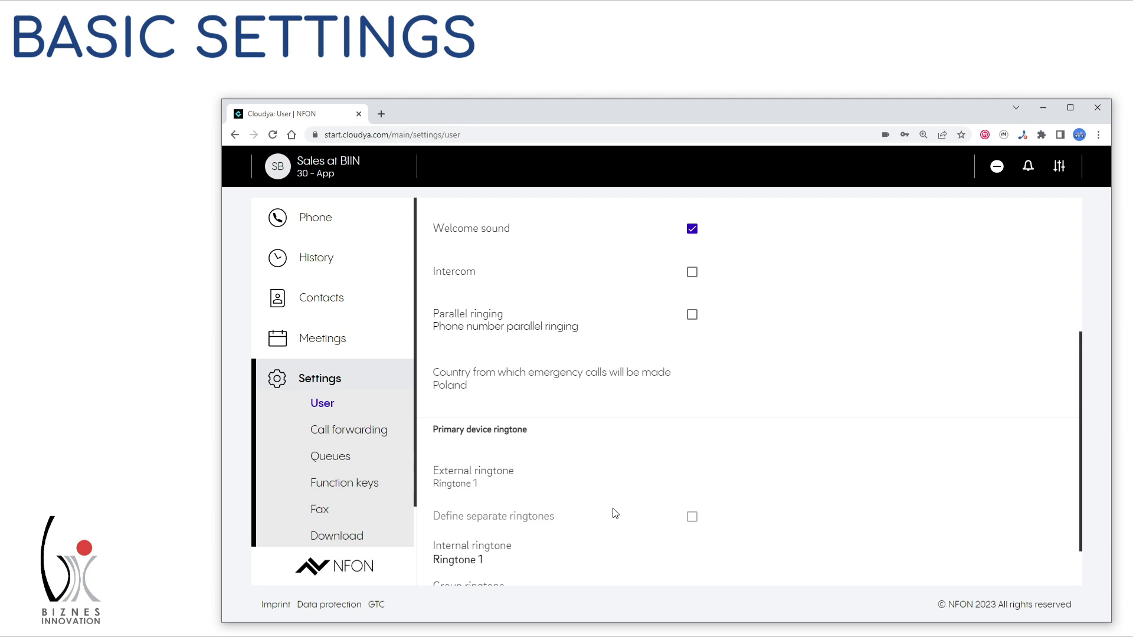
scroll(614, 513, down, 1)
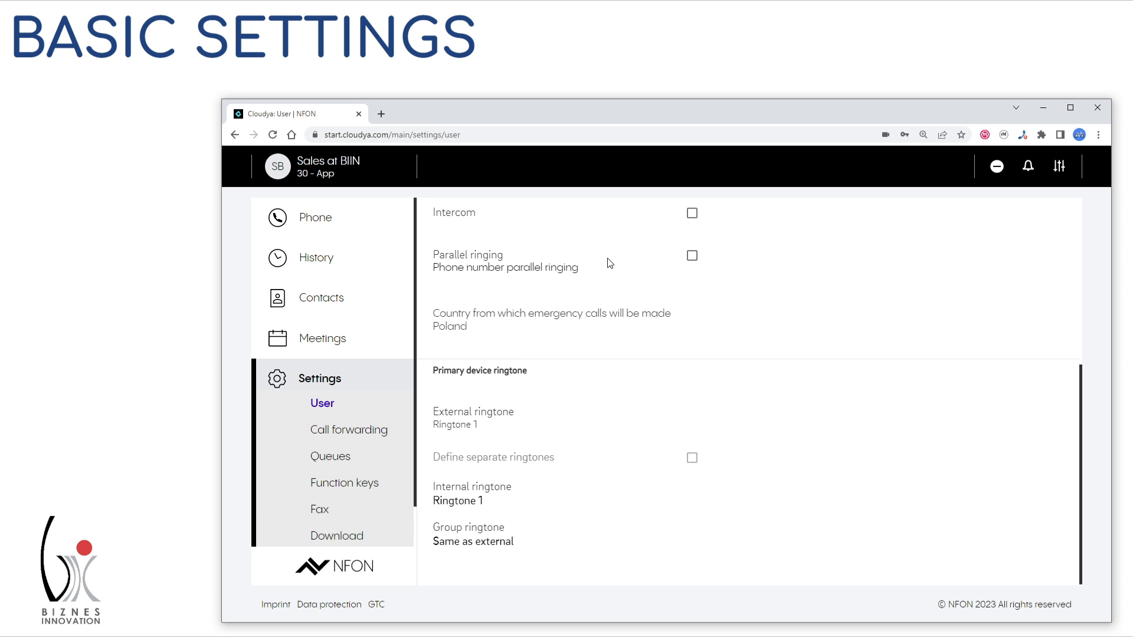
click(688, 256)
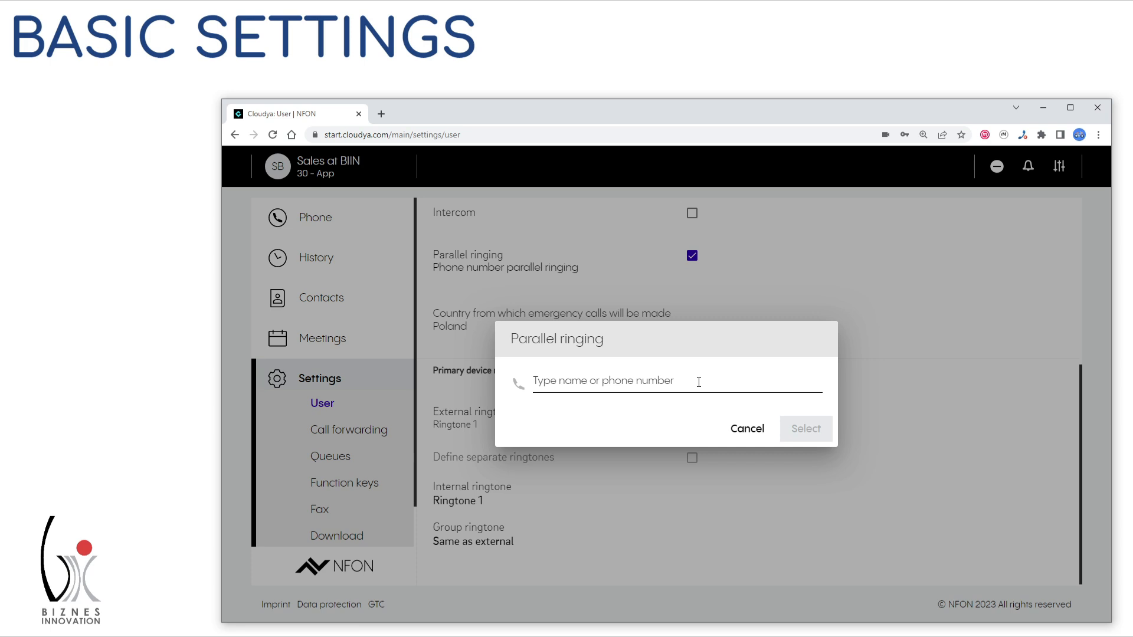
click(699, 383)
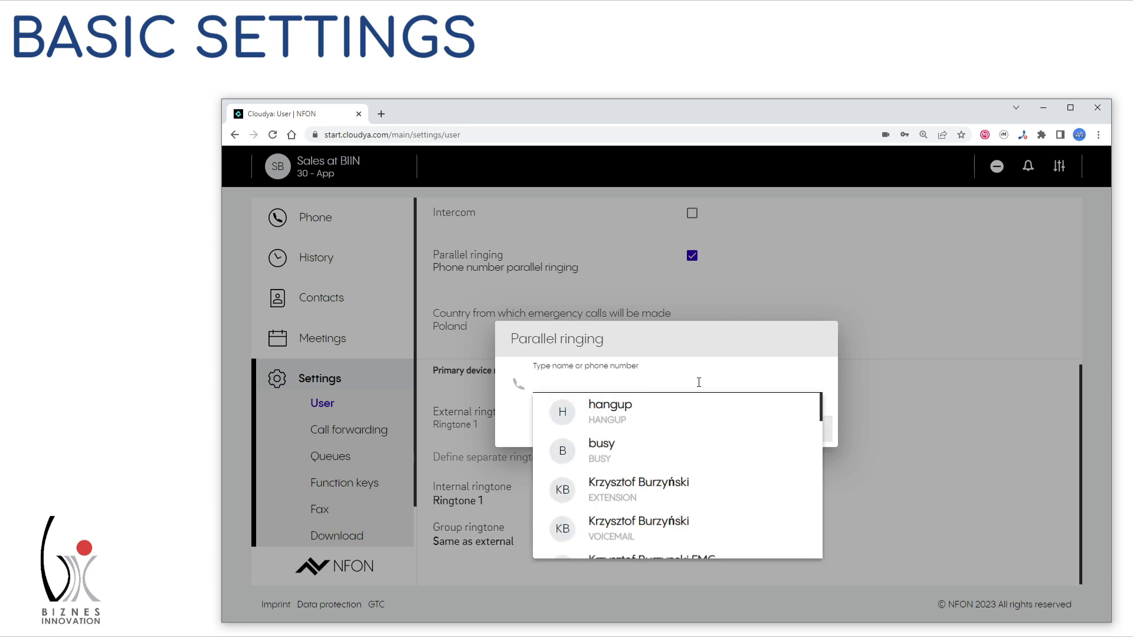
text(55)
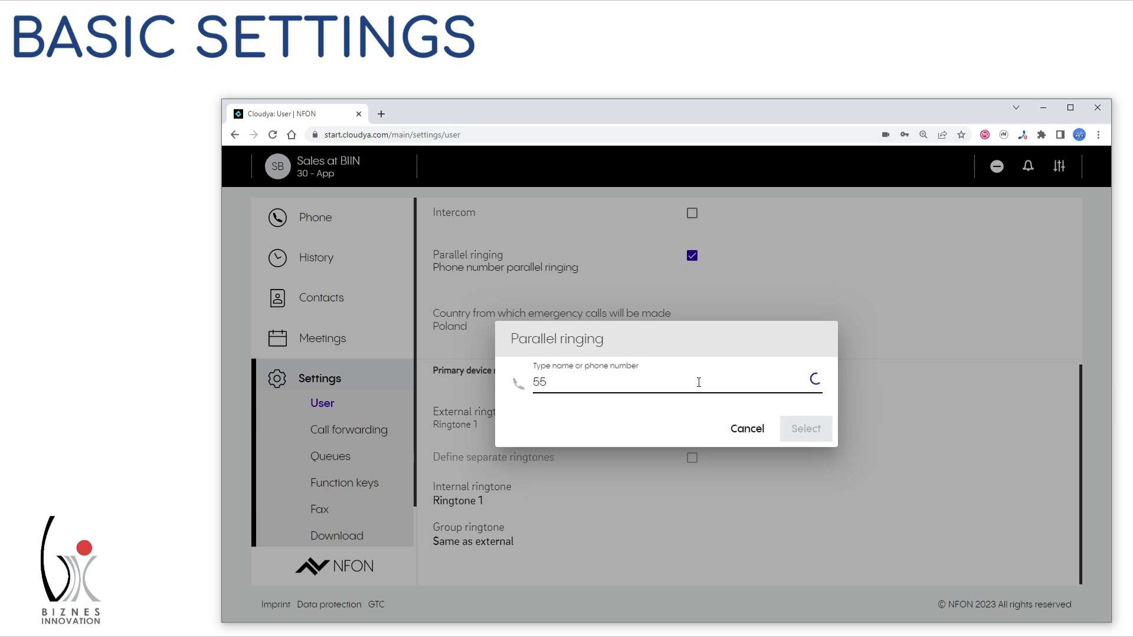
click(631, 410)
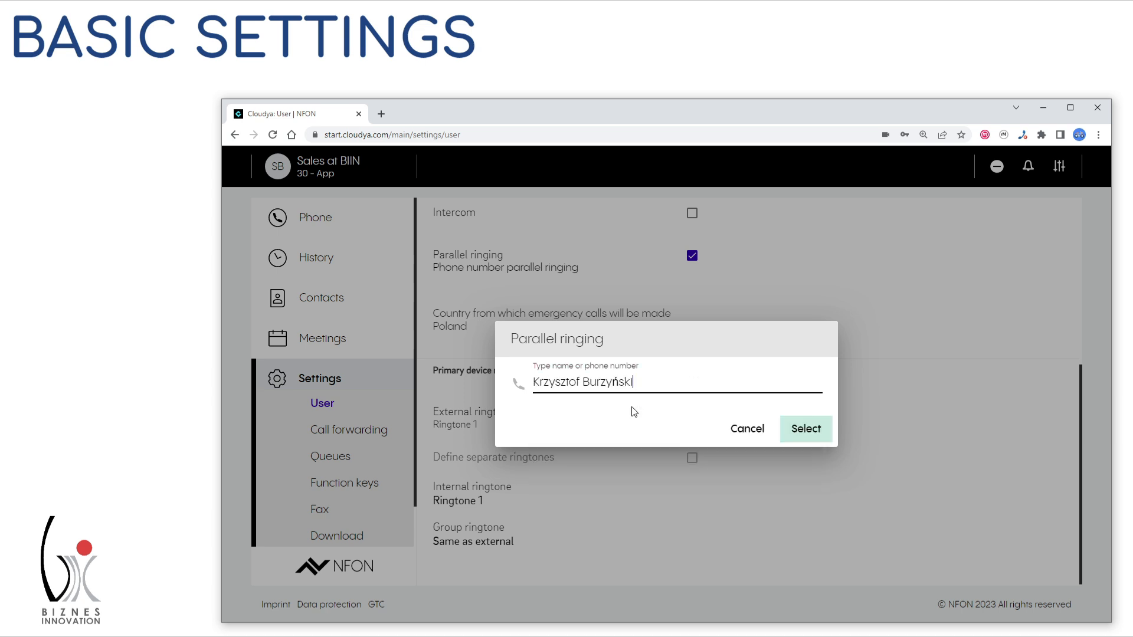
click(806, 430)
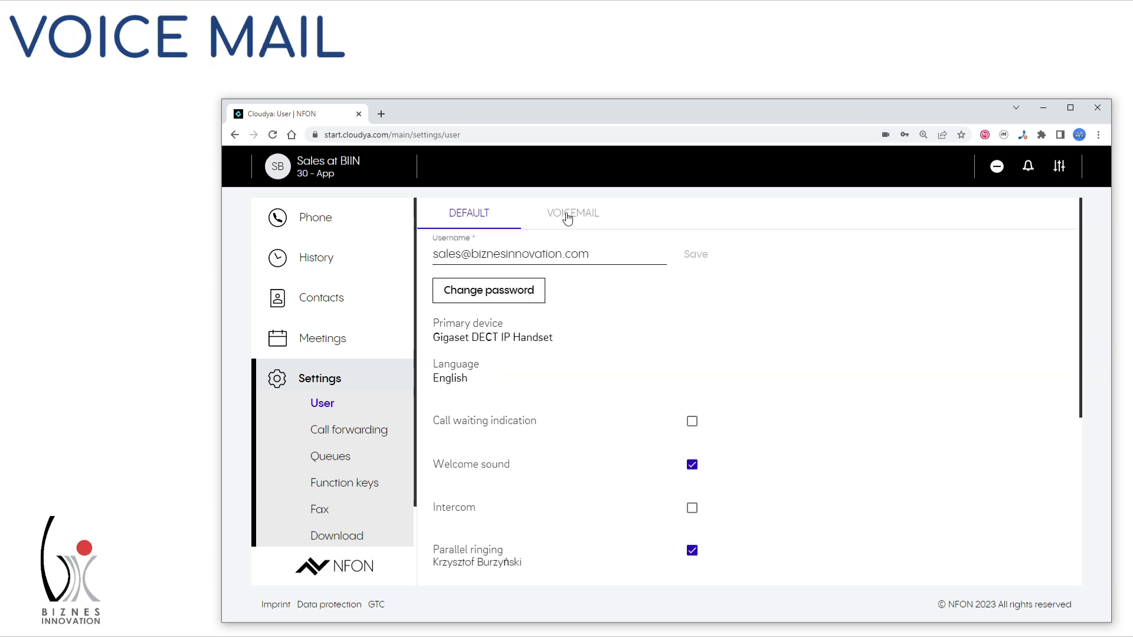
- Open the user's voicemail settings for review
click(567, 218)
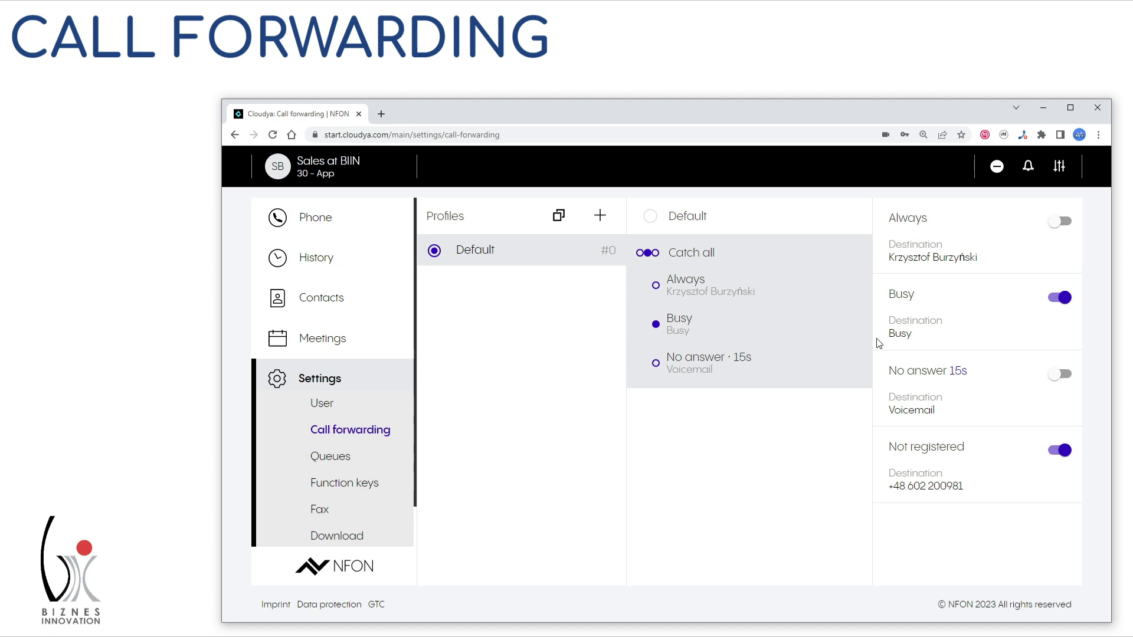
- Turn on Always call forwarding in the Default profile and set its destination to a mobile number in international format
click(1066, 223)
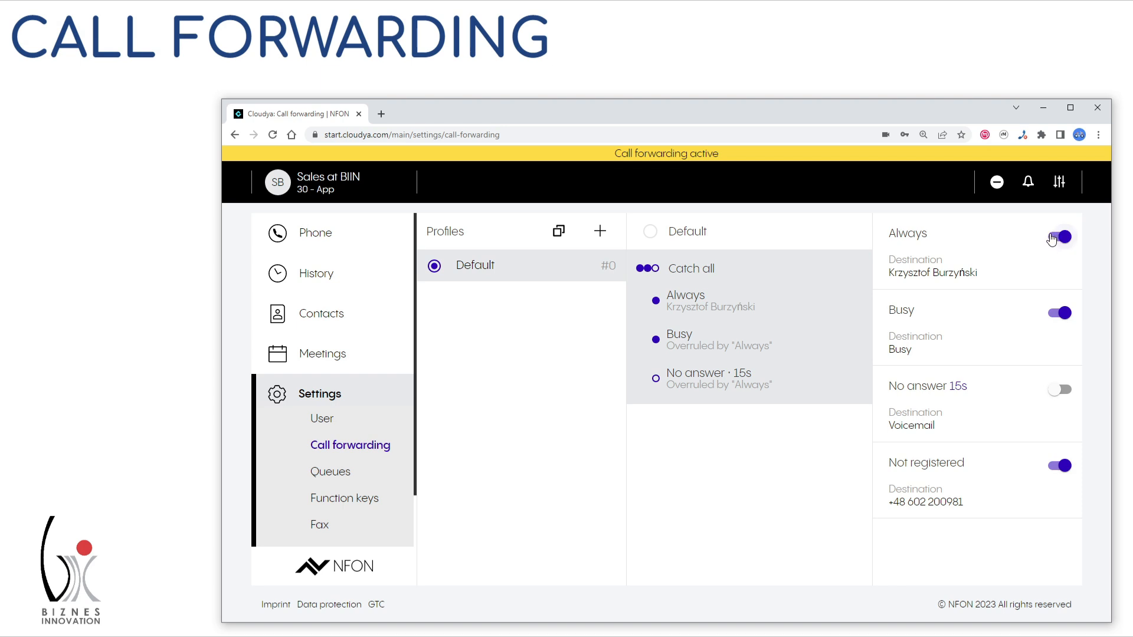
click(924, 276)
click(930, 361)
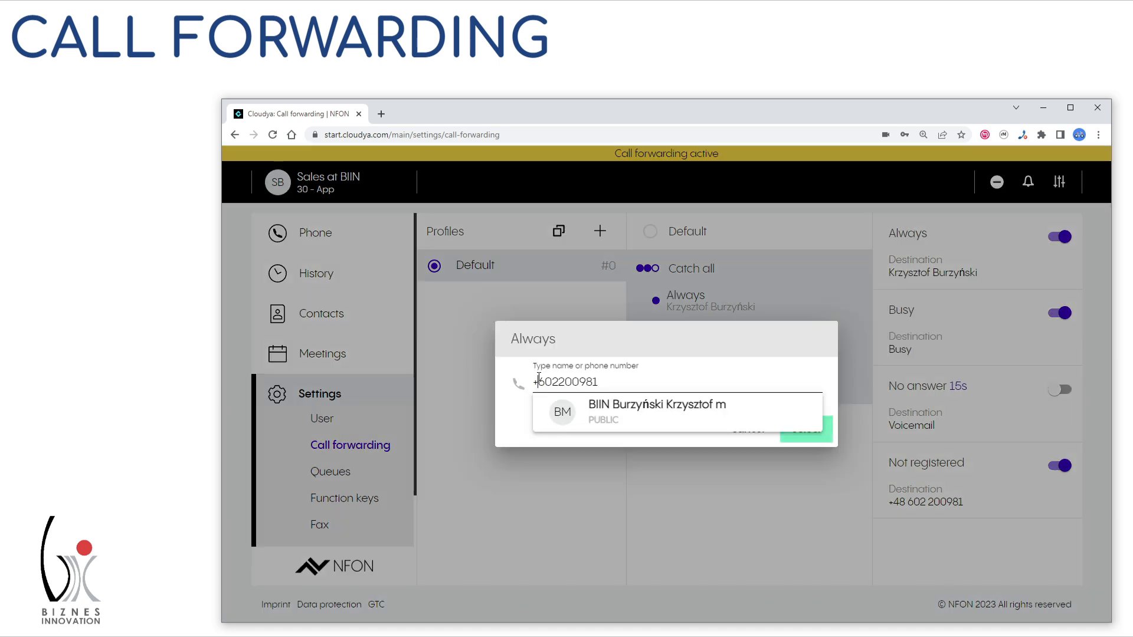
click(539, 380)
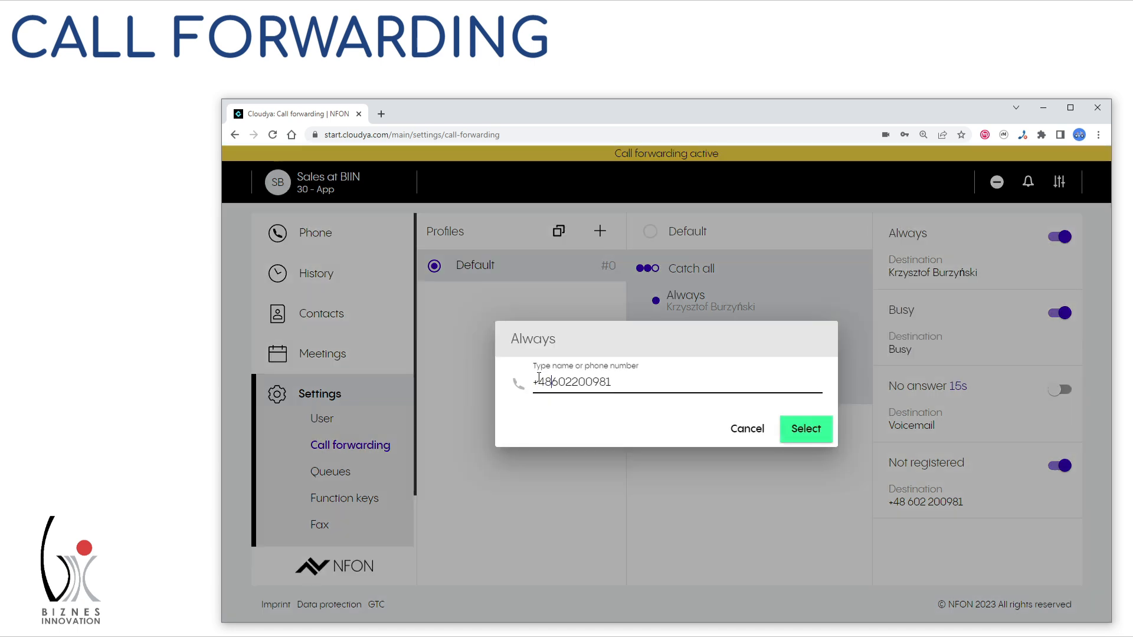
click(805, 430)
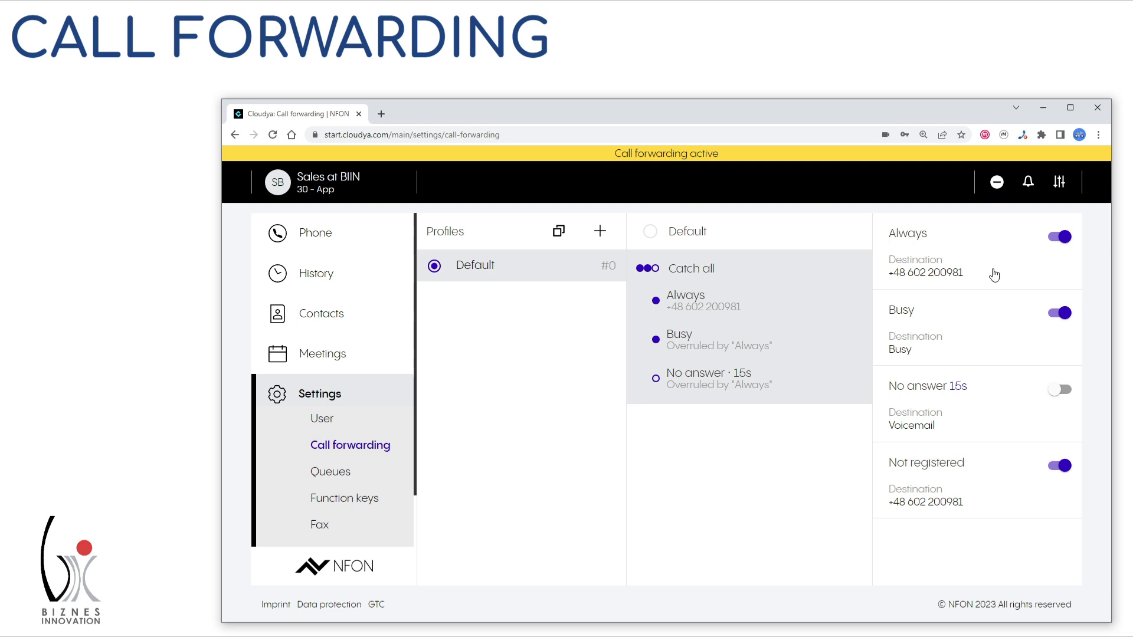
- Switch Always call forwarding off, on again and back off
click(1059, 237)
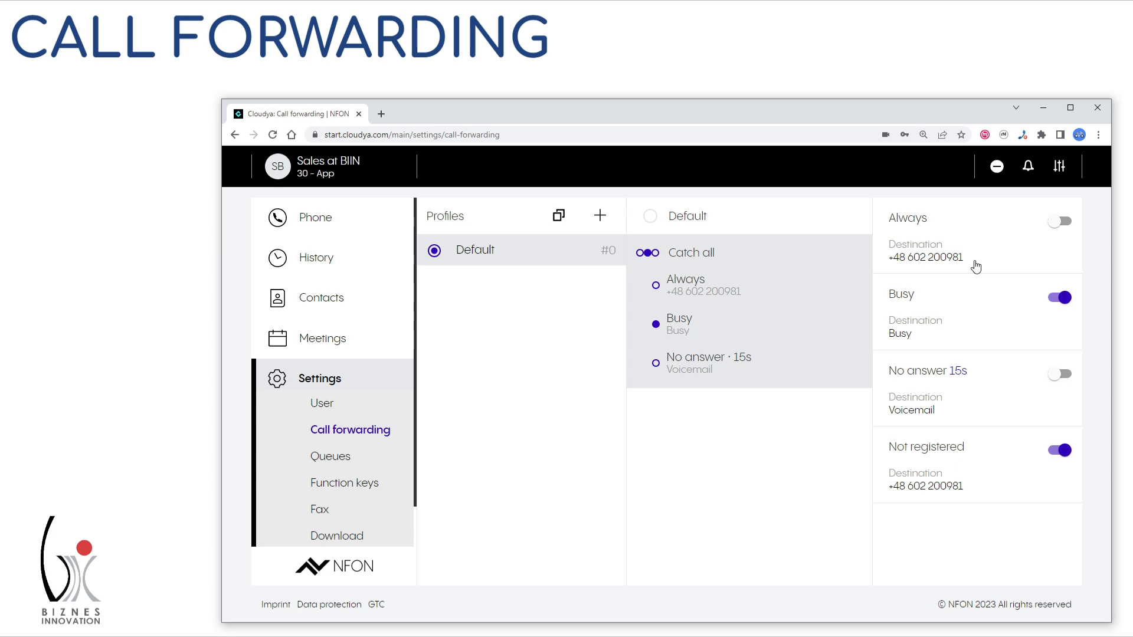
click(1064, 223)
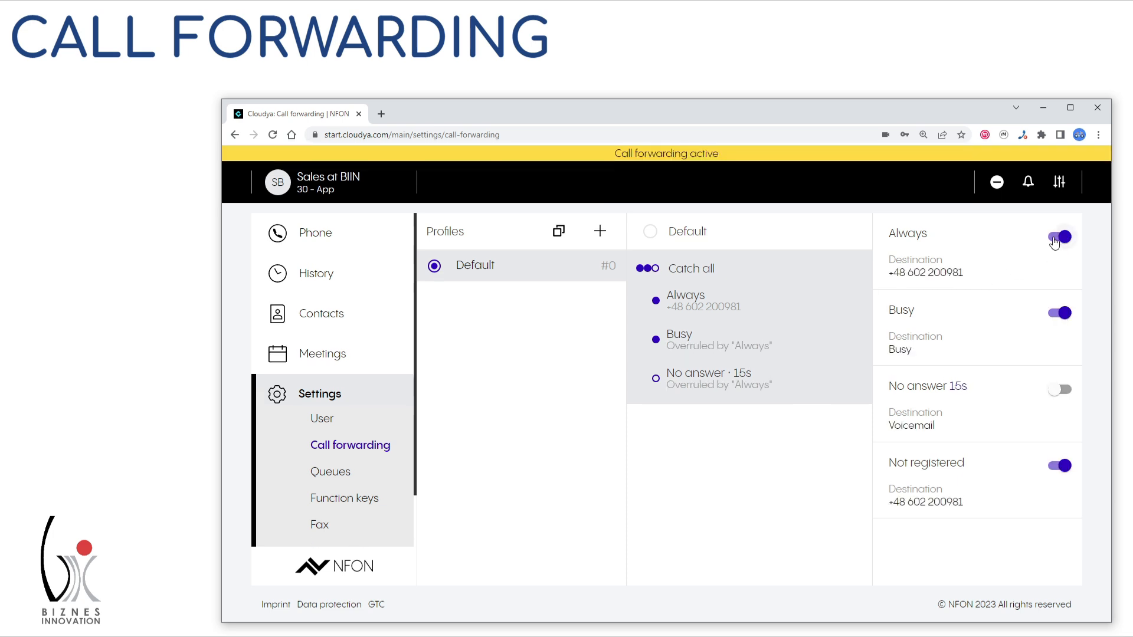
click(1055, 239)
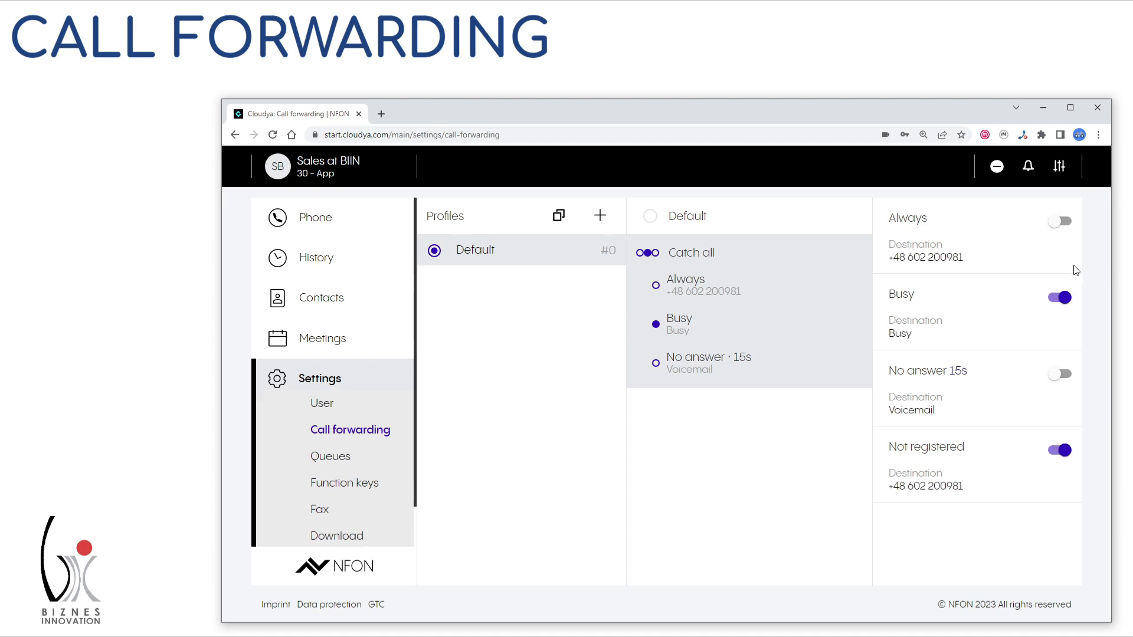
- Set the Always forwarding destination to the contact found by searching for extension 55, and leave Always forwarding switched off
click(953, 259)
click(938, 345)
text(55)
click(649, 489)
click(809, 435)
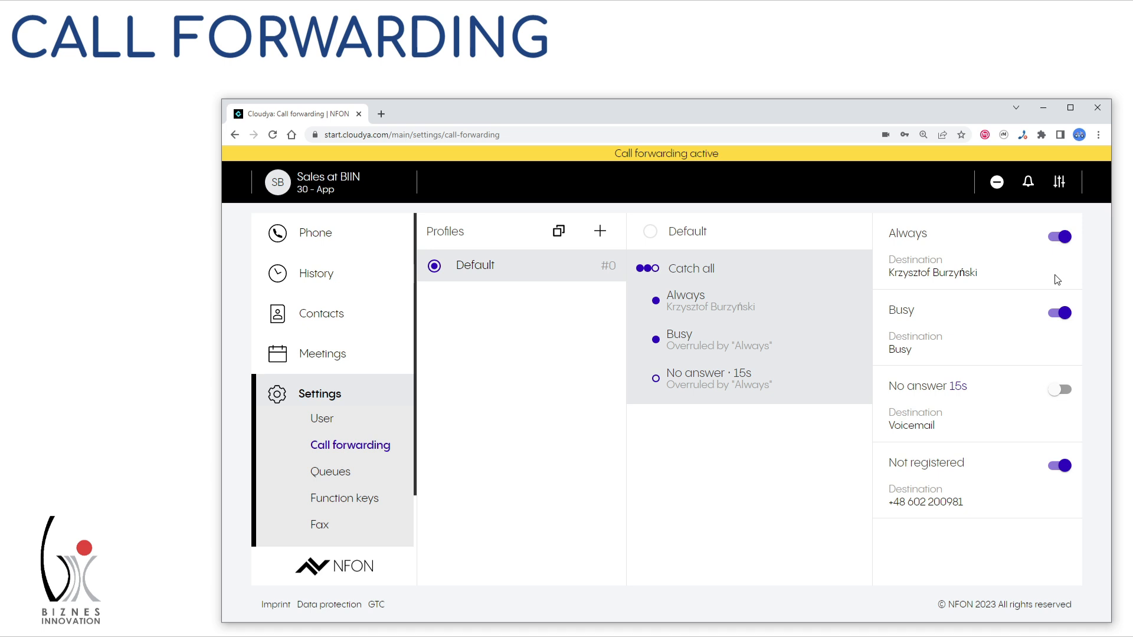
click(1055, 254)
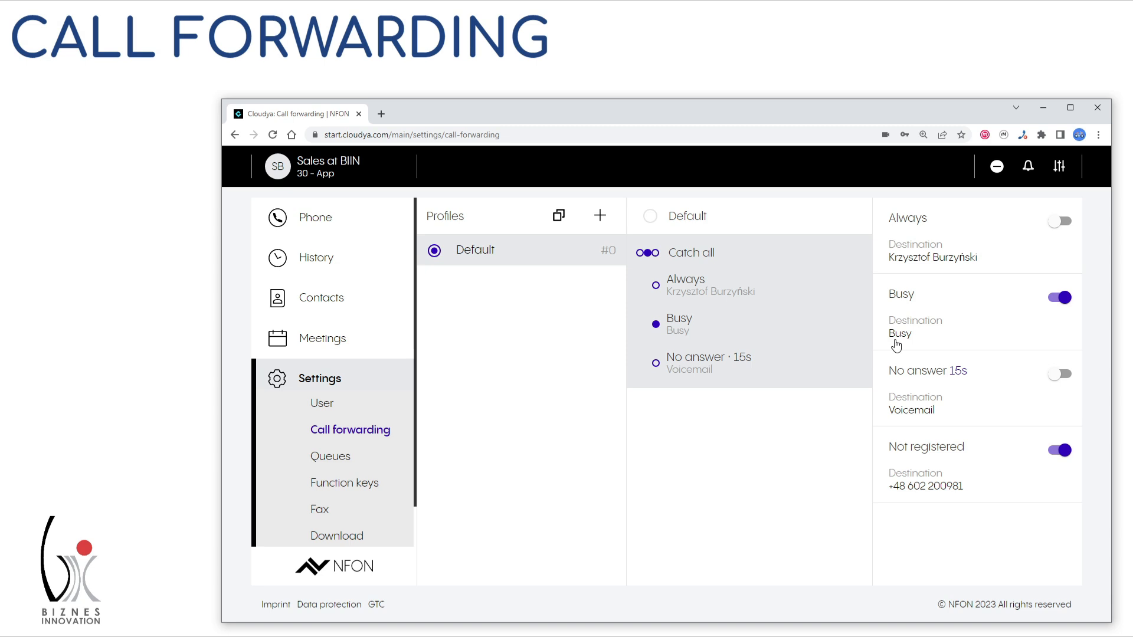
- Check the destination choices for Busy call forwarding without changing the selection
click(897, 345)
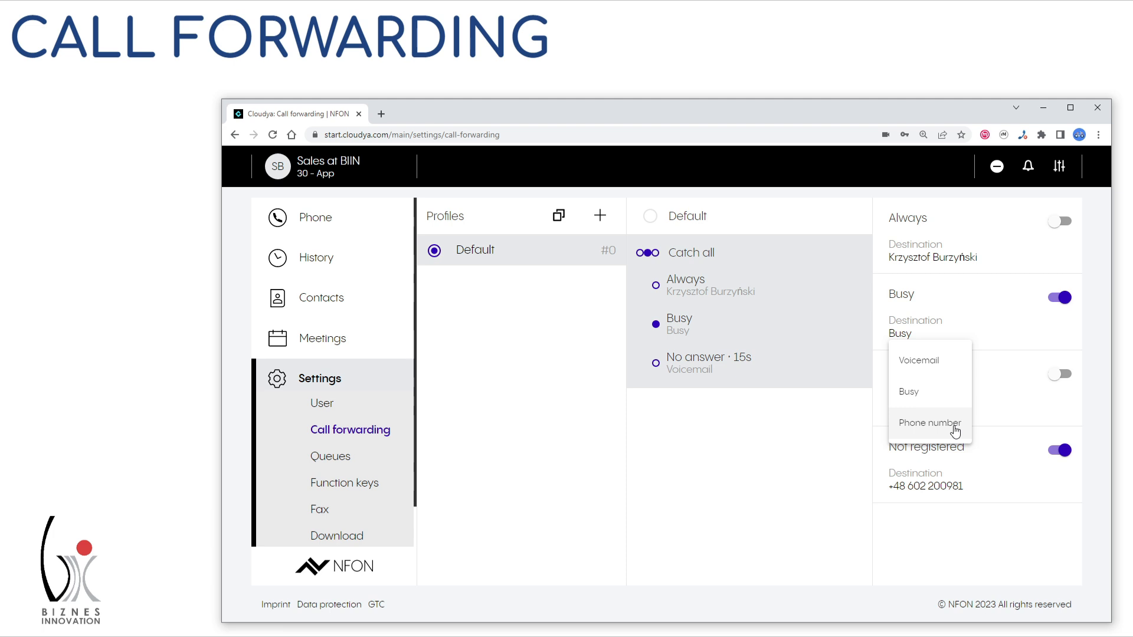
click(1069, 343)
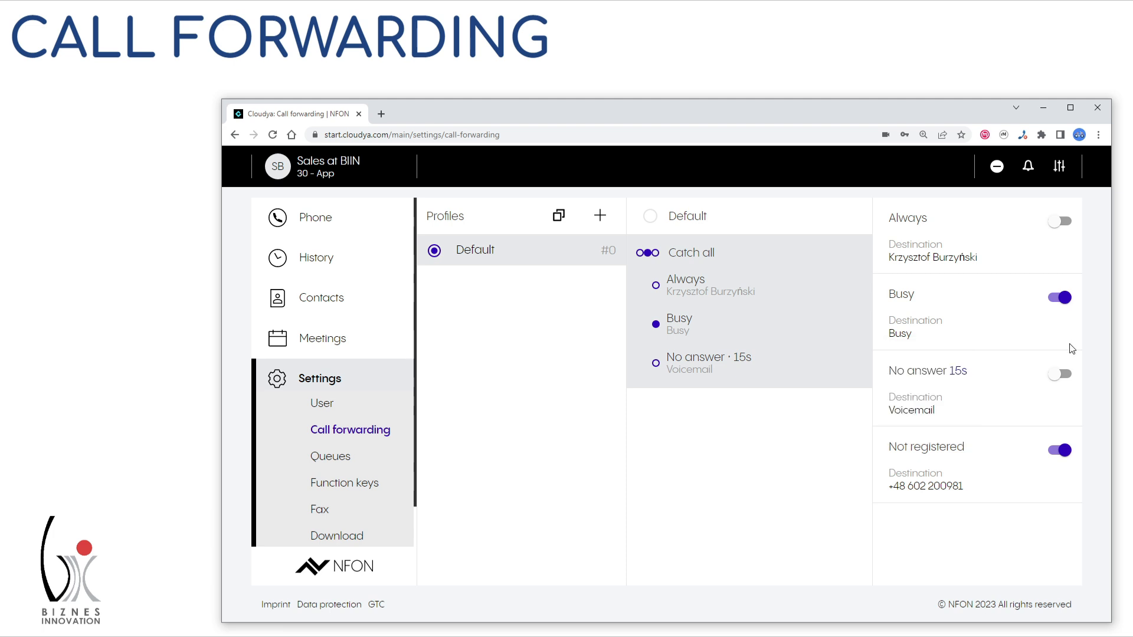
- Set the No answer call forwarding delay to 15 seconds
click(956, 373)
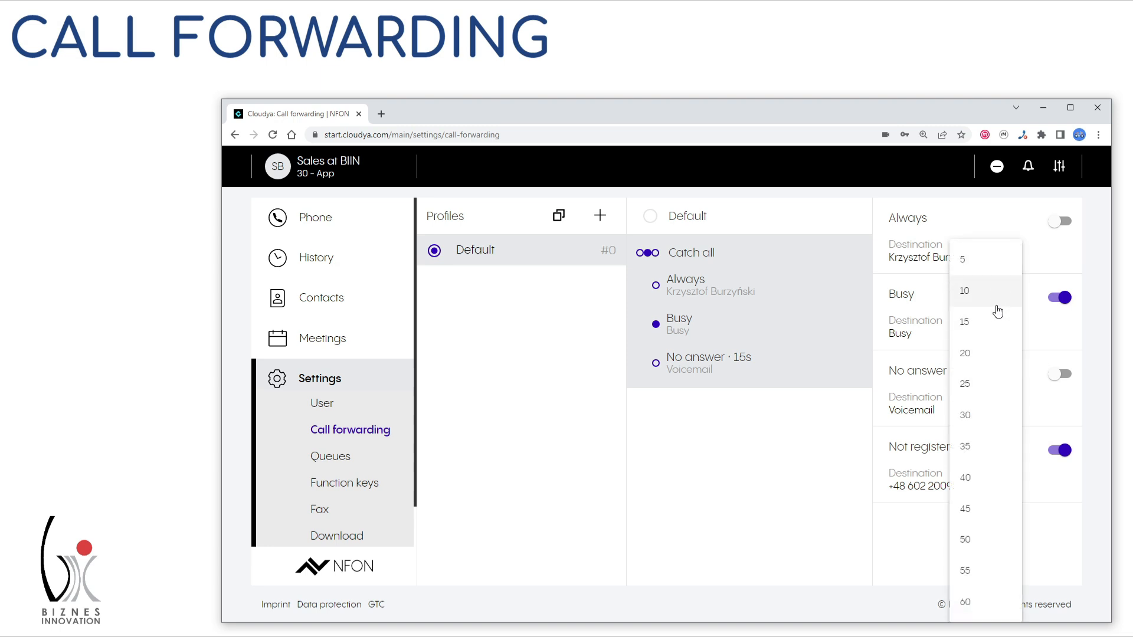
click(990, 329)
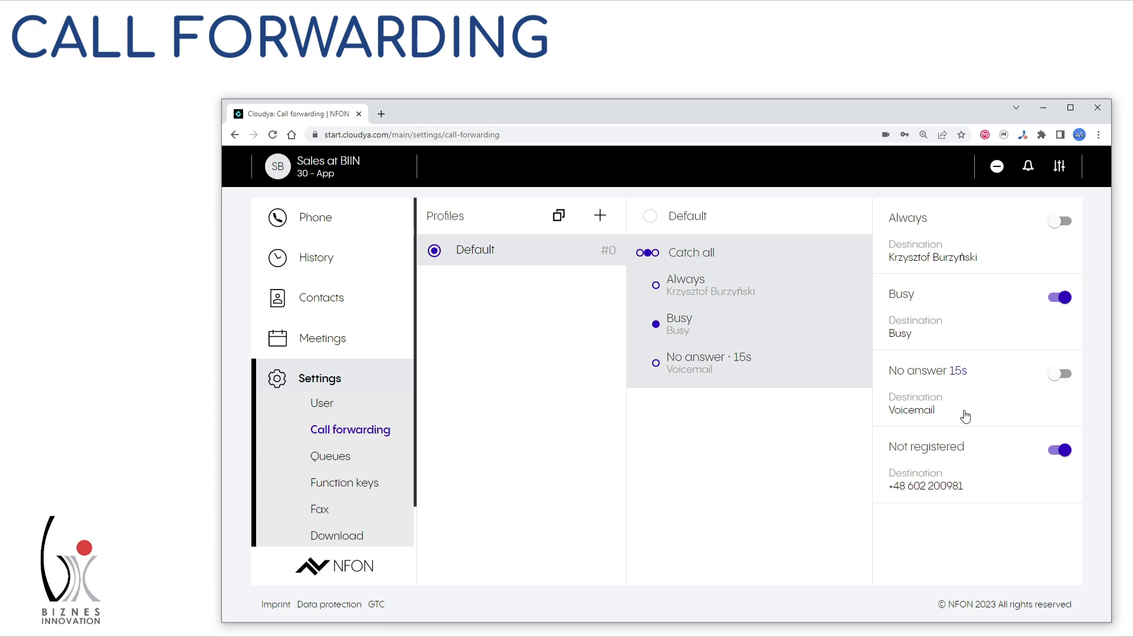
- Turn on No answer forwarding, check its destination choices, and switch it off again
click(1066, 376)
click(929, 415)
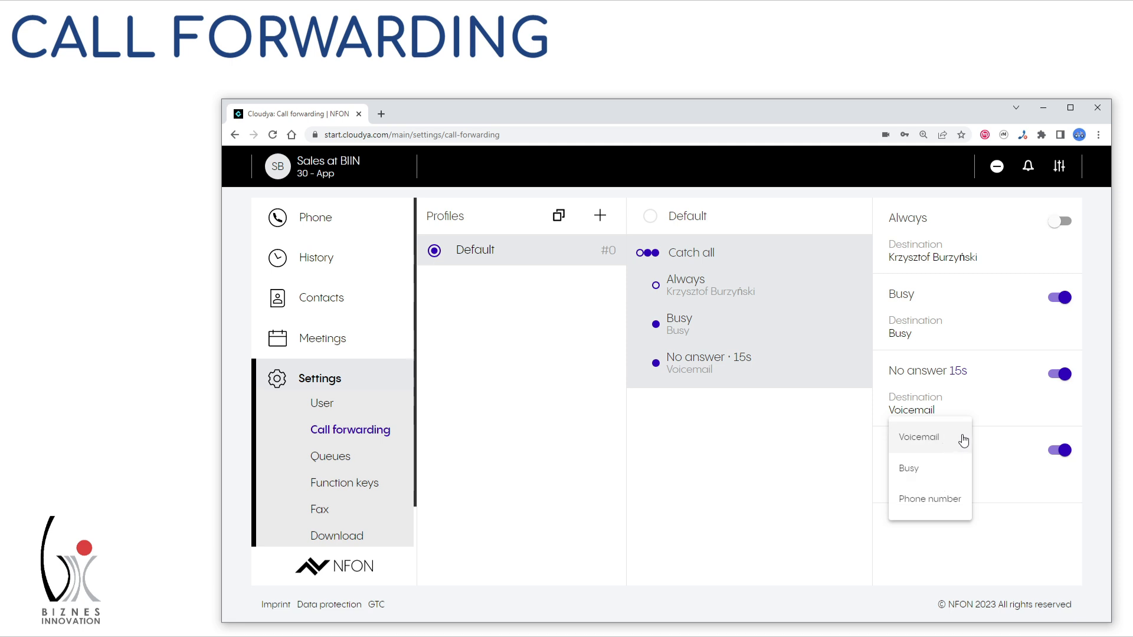
click(1057, 375)
click(1056, 379)
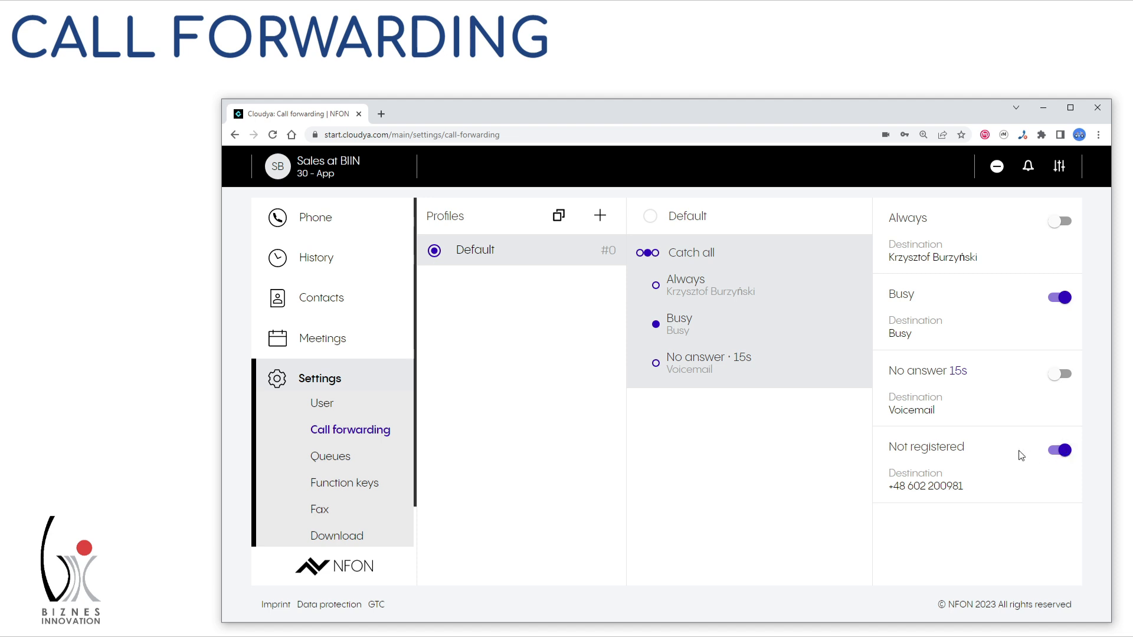
- Check the destination choices for Not registered call forwarding without changing the selection
click(932, 489)
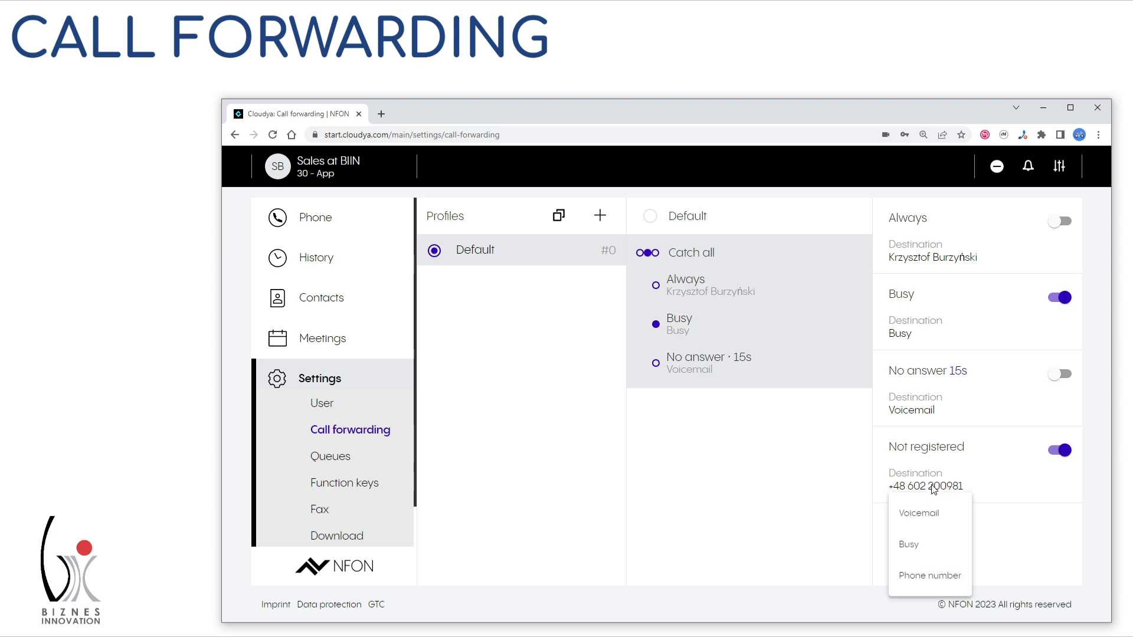
click(988, 491)
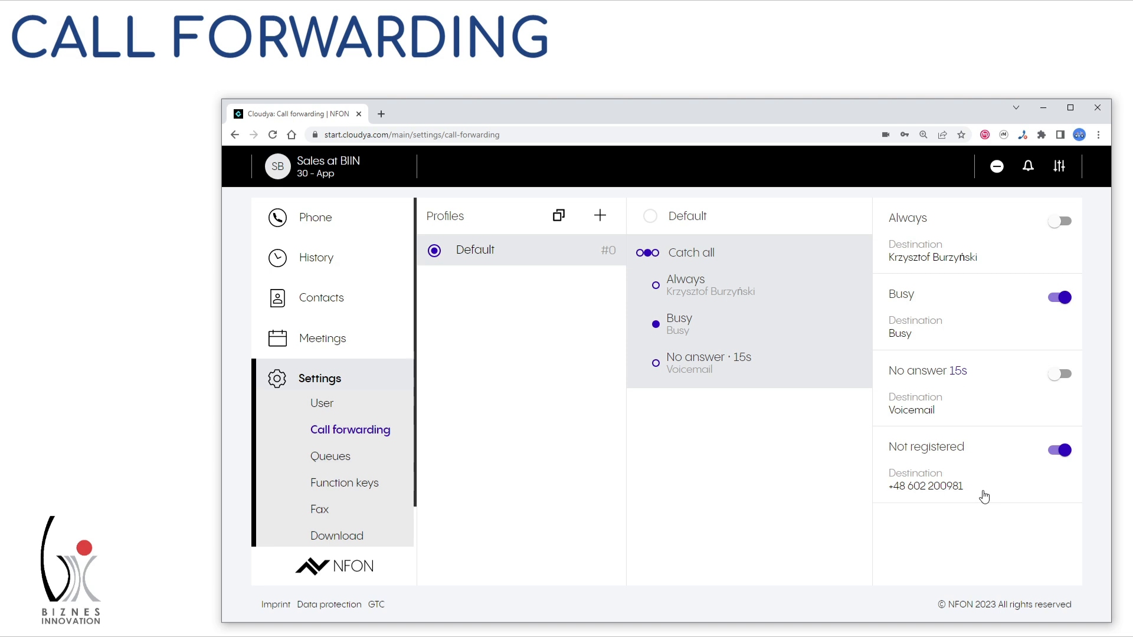
- Join the BIIN Handlowy queue found by searching the queues for "handl", and log out of that queue again
click(292, 454)
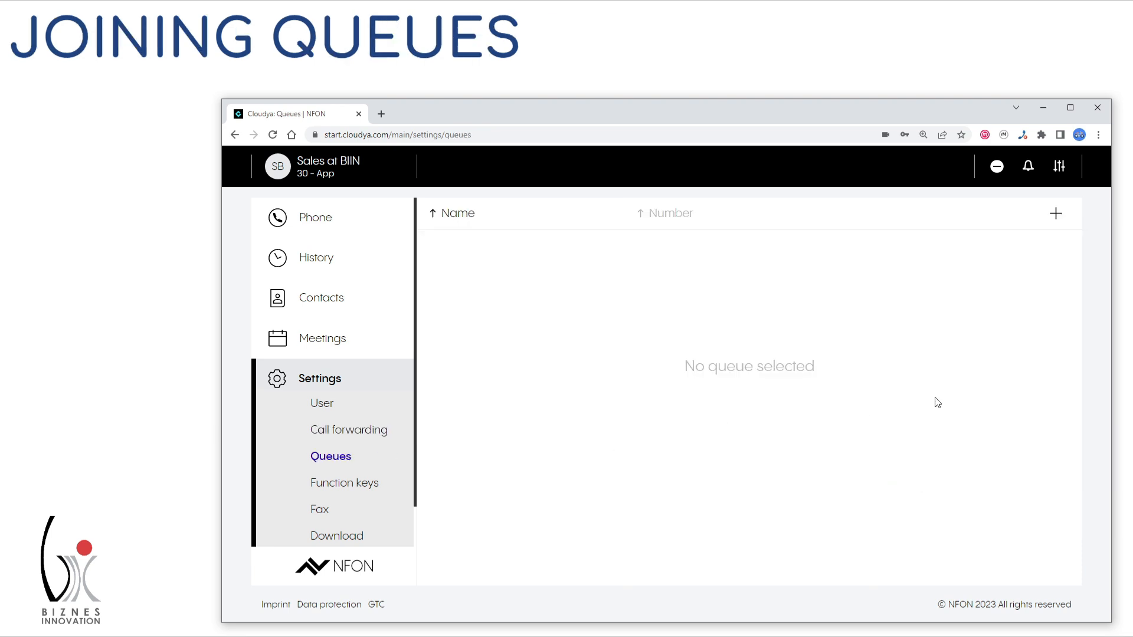
click(1055, 214)
text(handl)
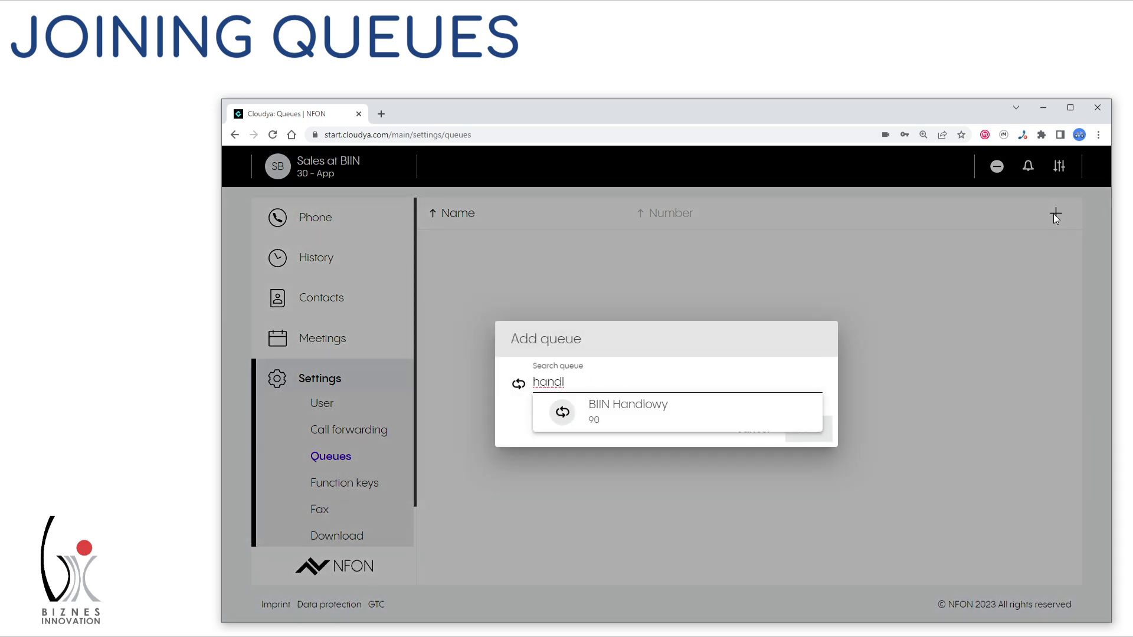
click(633, 409)
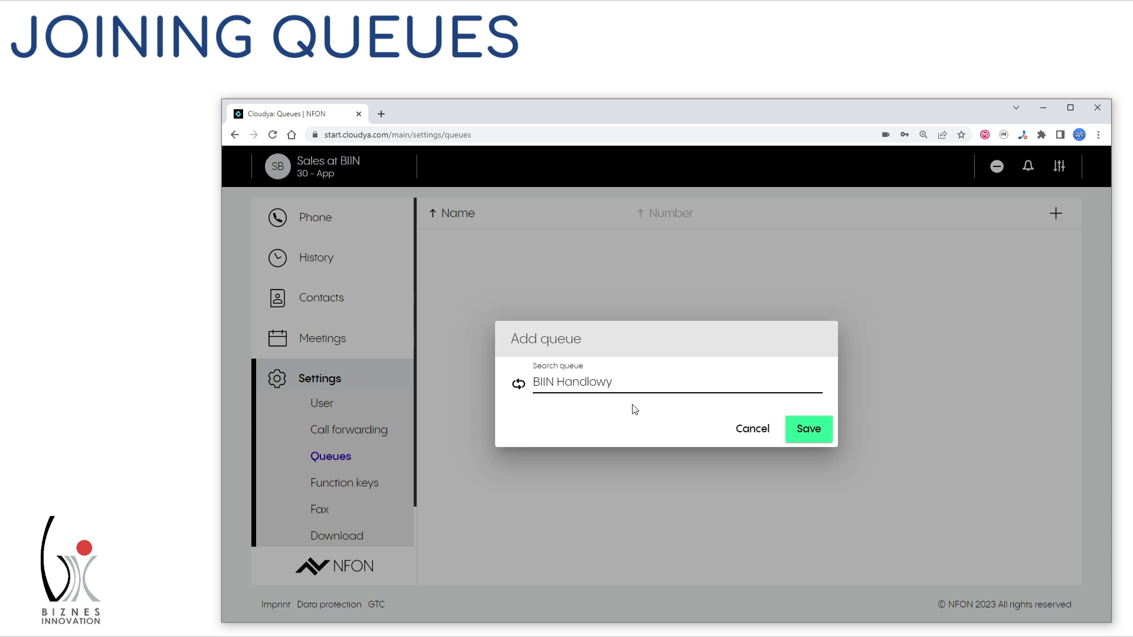
click(806, 430)
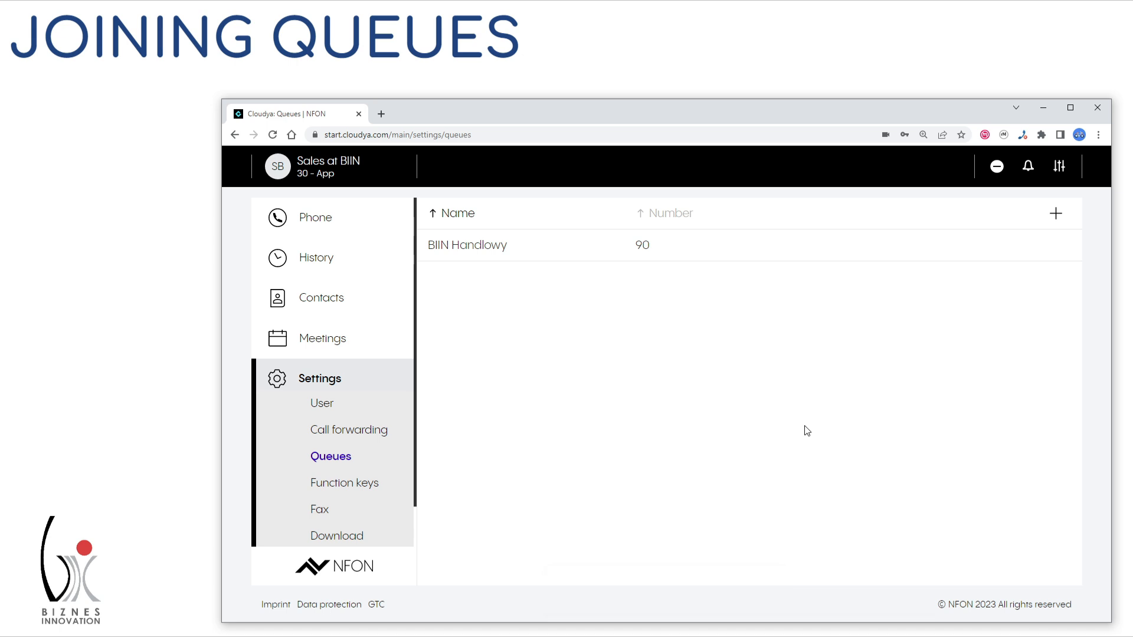
mouse_move(960, 249)
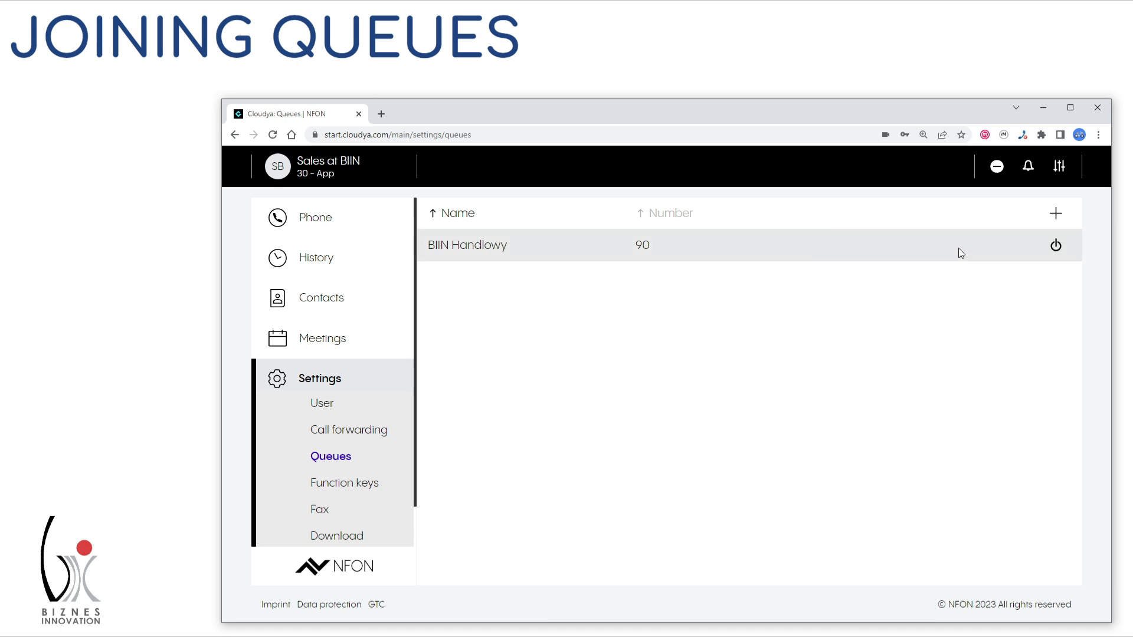
click(1055, 247)
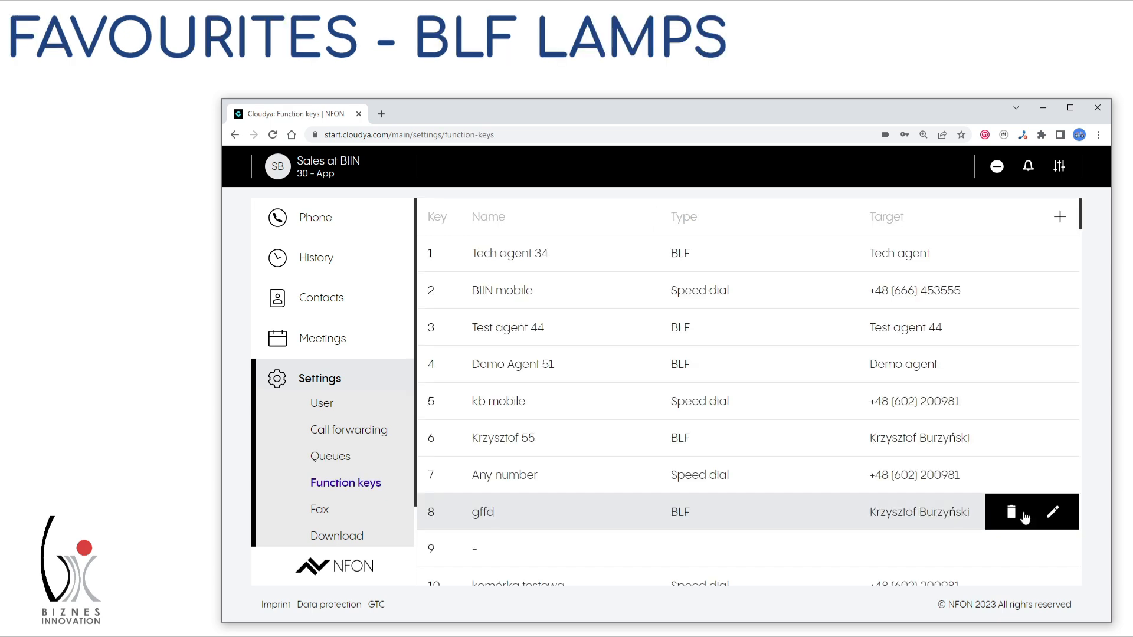
- Delete the gffd entry on function key 8 and check the favourites list on the Phone page
click(1010, 516)
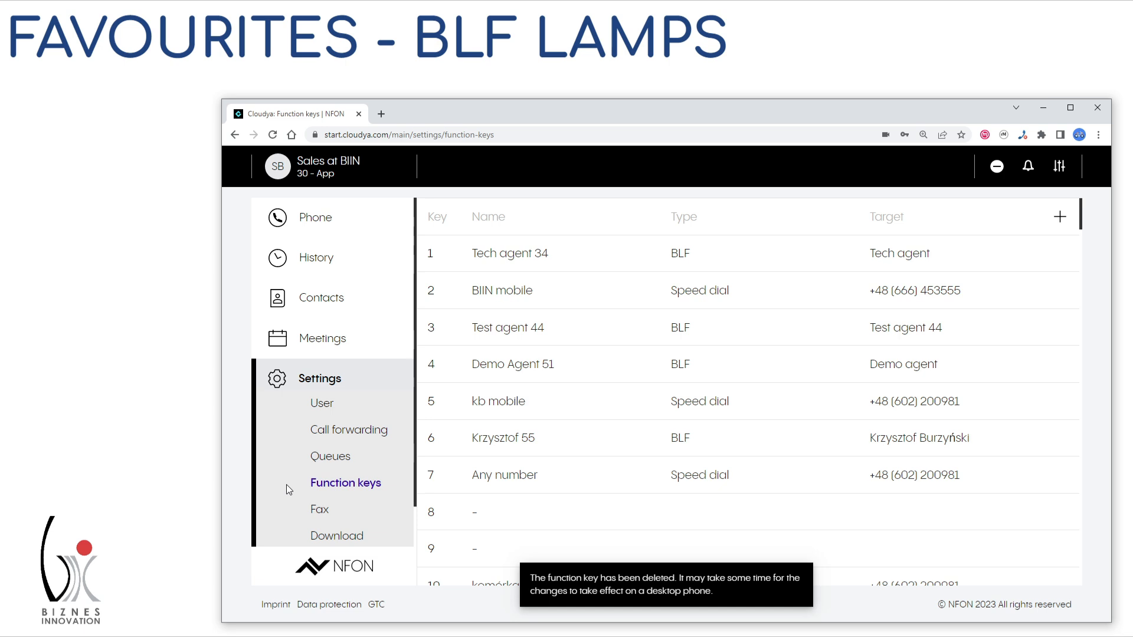
click(300, 216)
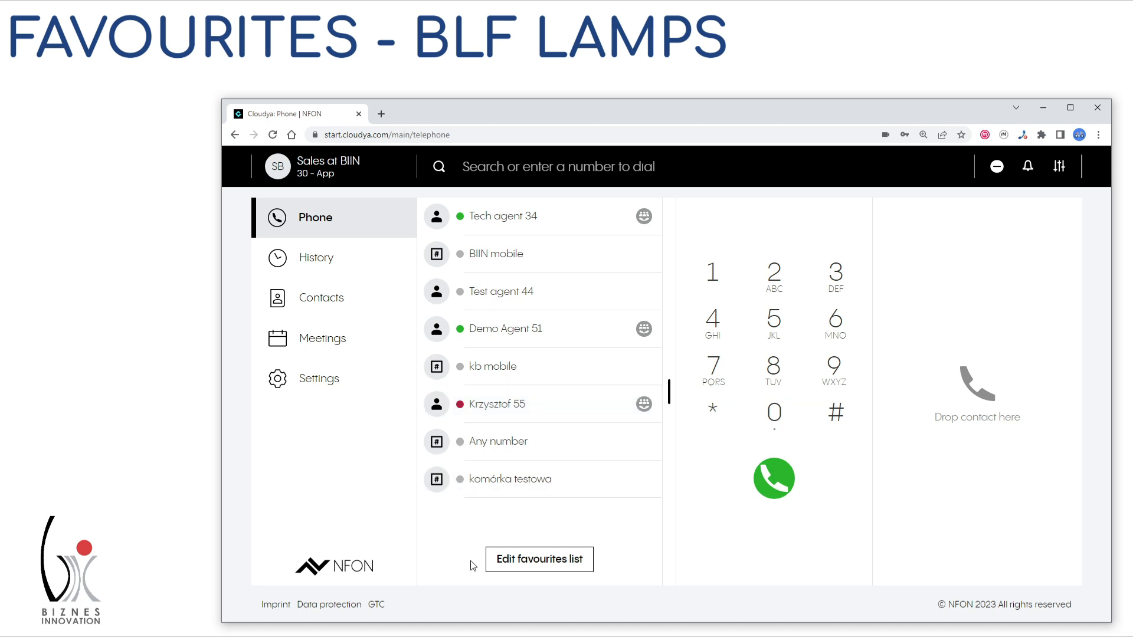
- Add a BLF entry named "any" on function key 8, targeting the contact at extension 55, and save it
click(315, 381)
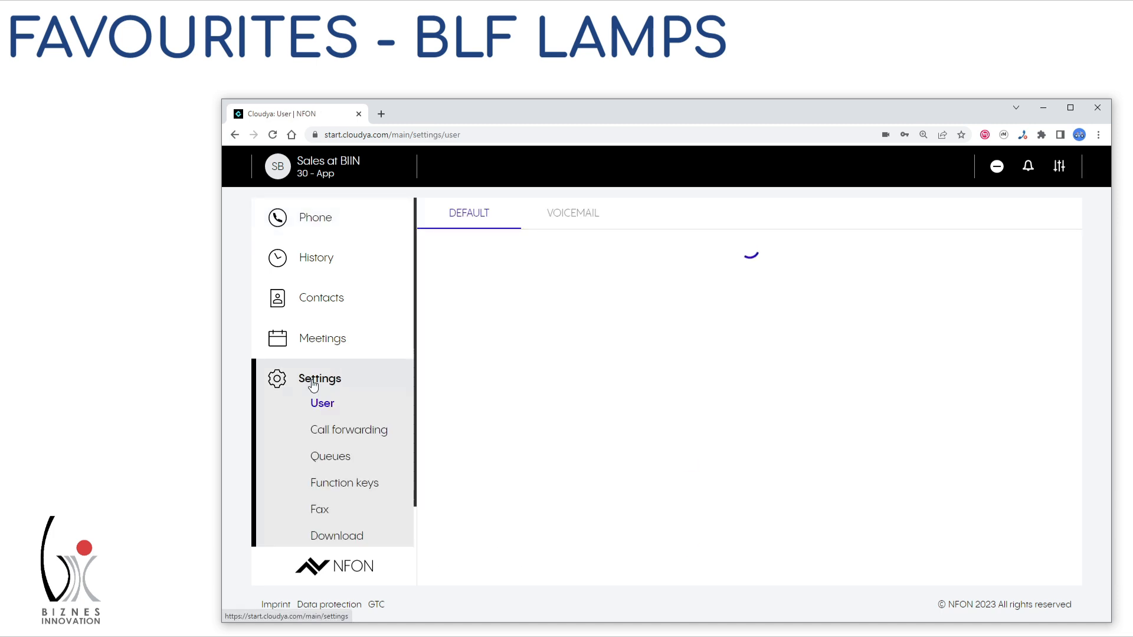
click(345, 490)
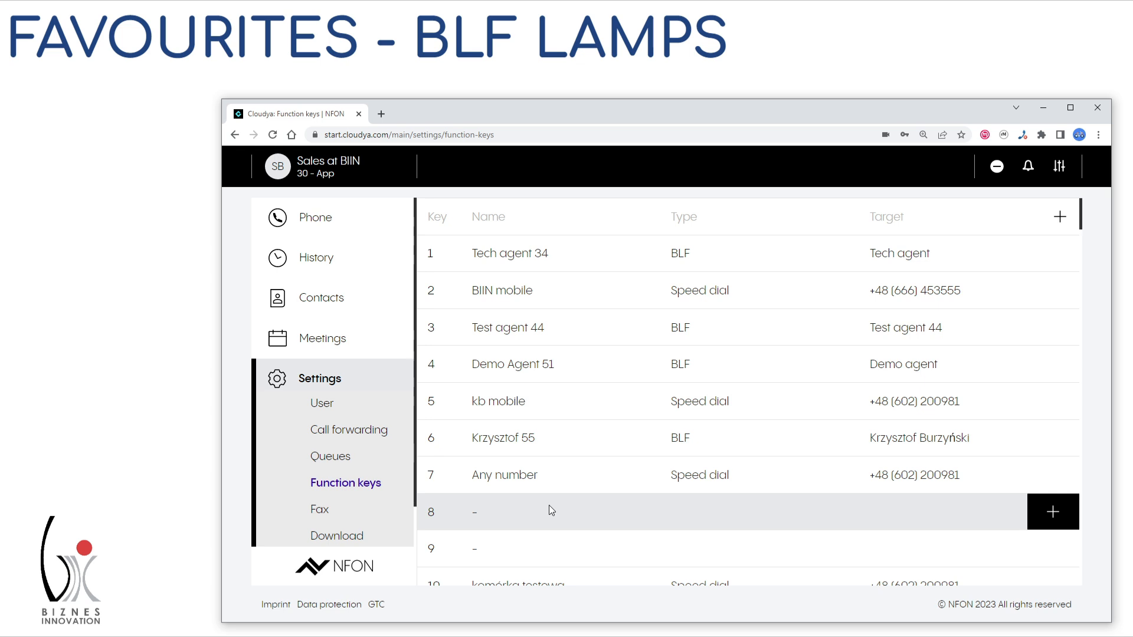
click(1053, 514)
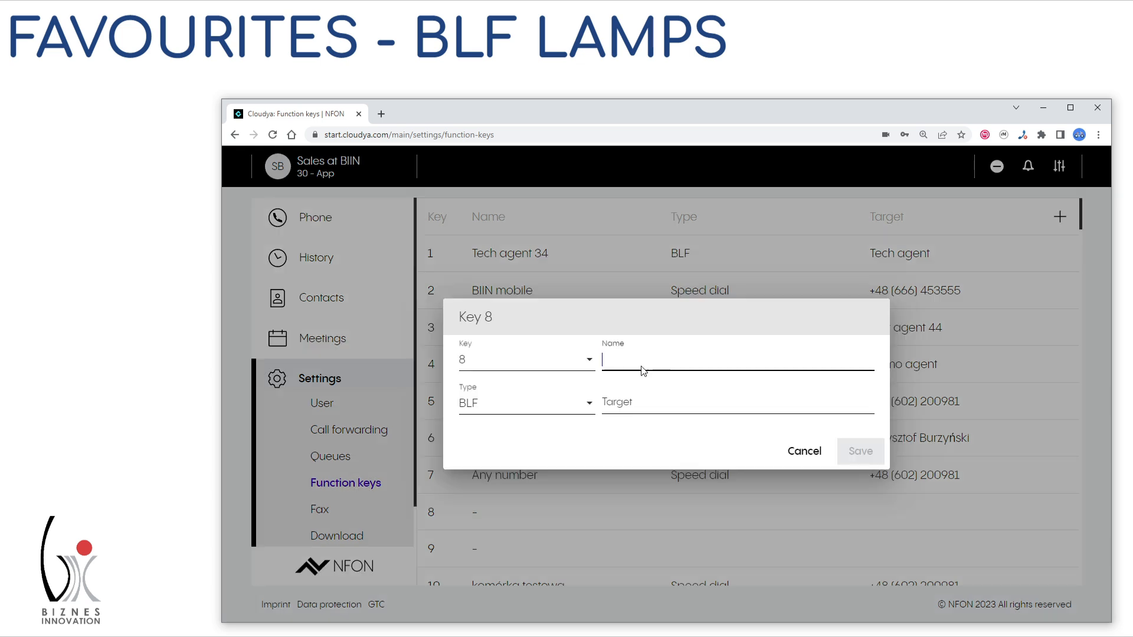
text(any)
click(590, 405)
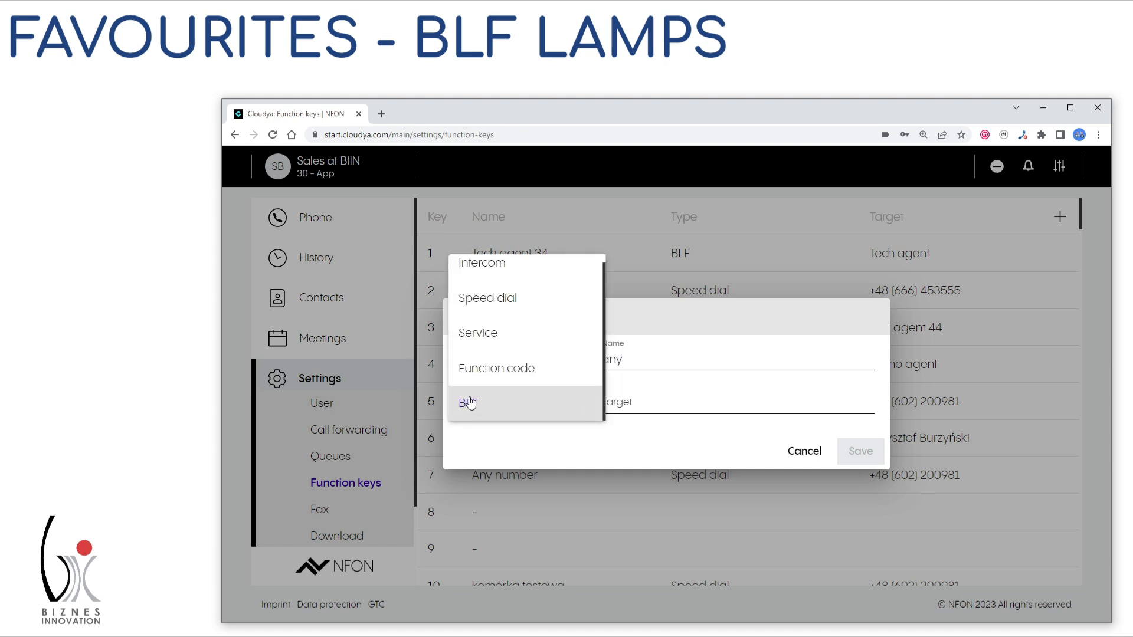
click(505, 411)
click(632, 402)
text(55)
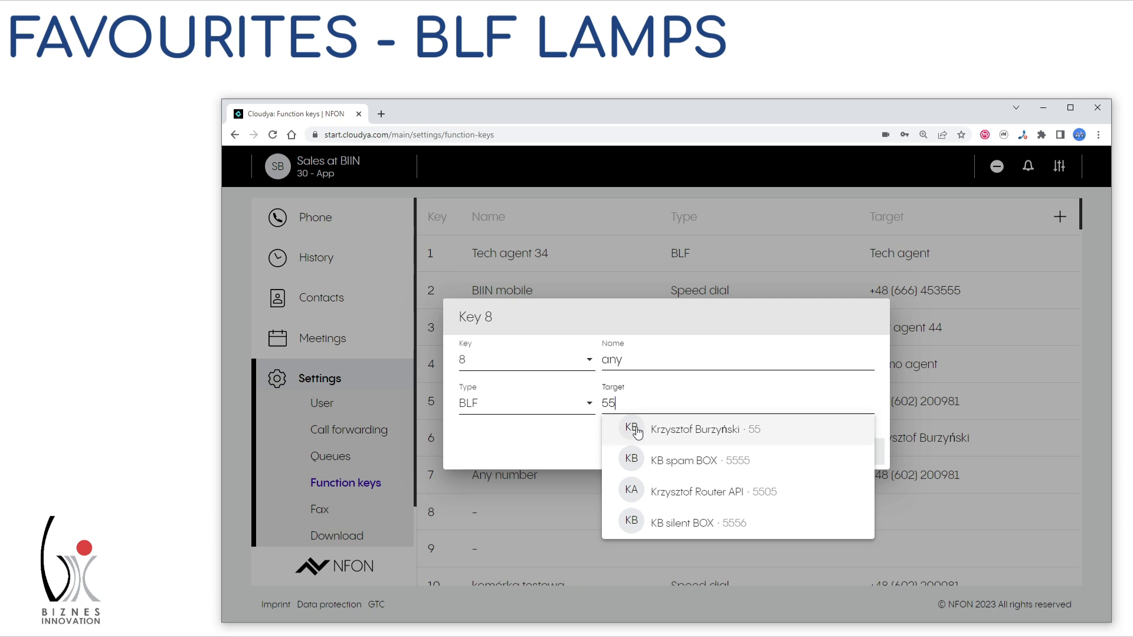
click(637, 429)
click(854, 456)
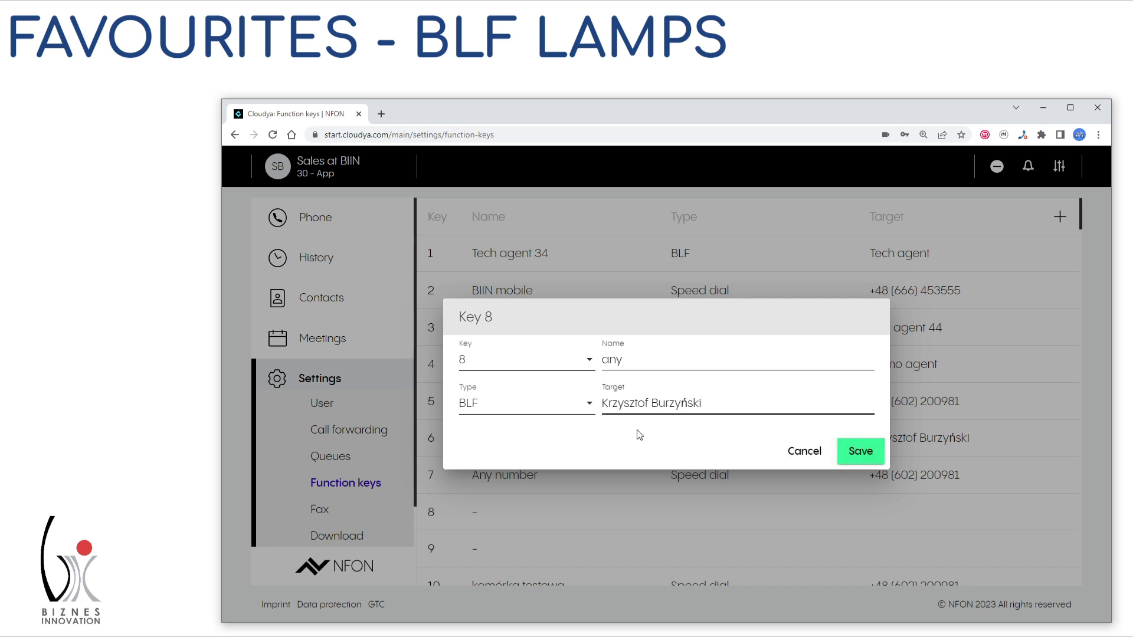
click(851, 455)
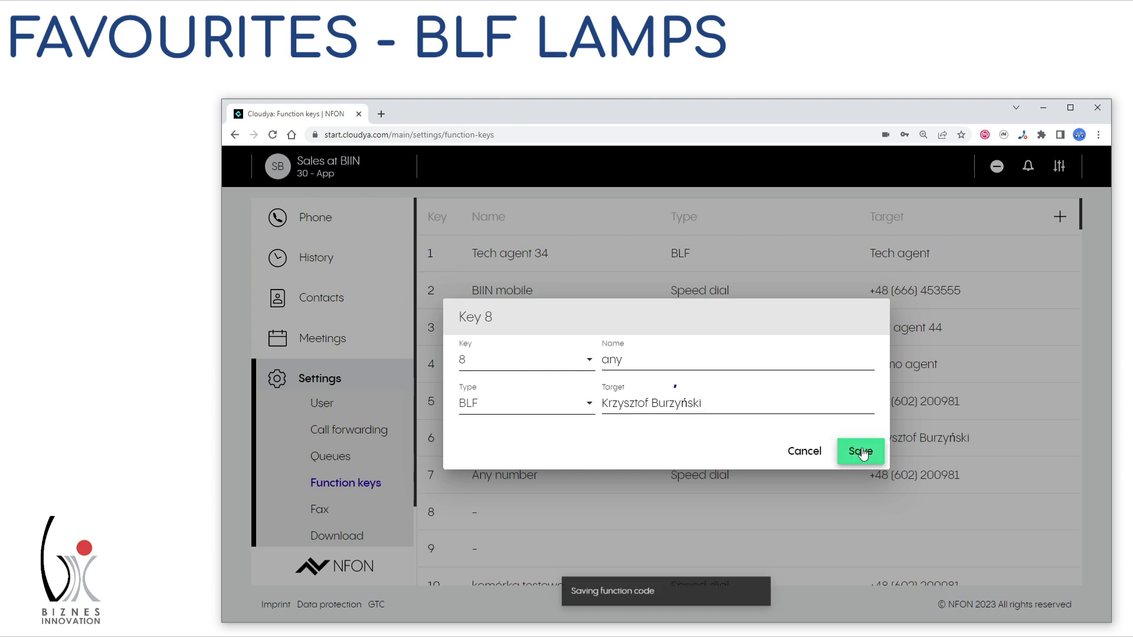